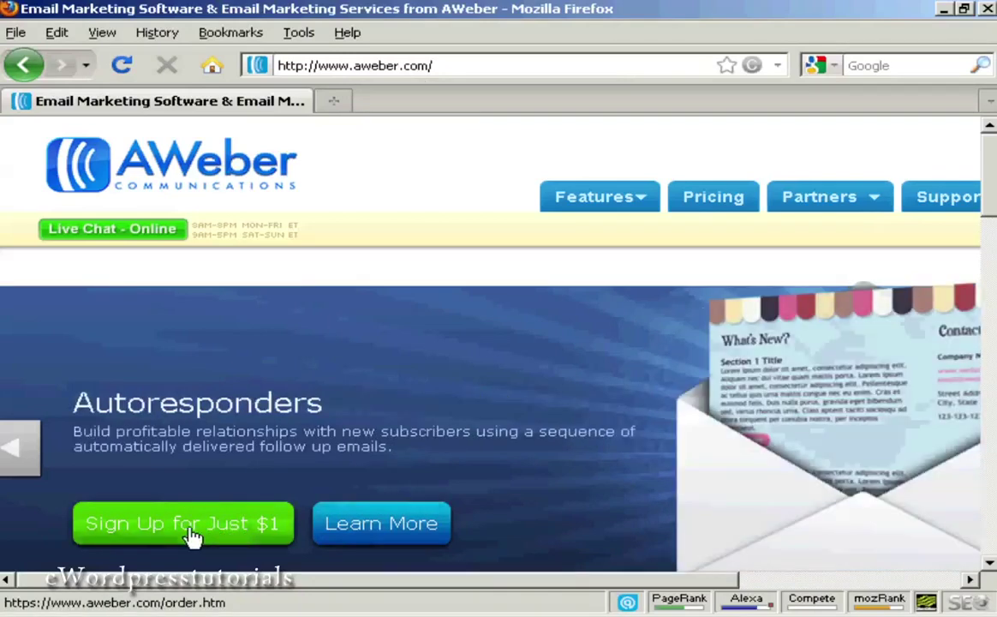
- Open the $1 trial sign-up page and compare the monthly, quarterly and yearly pricing plans
{"action": "left_click", "coordinate": [239, 536]}
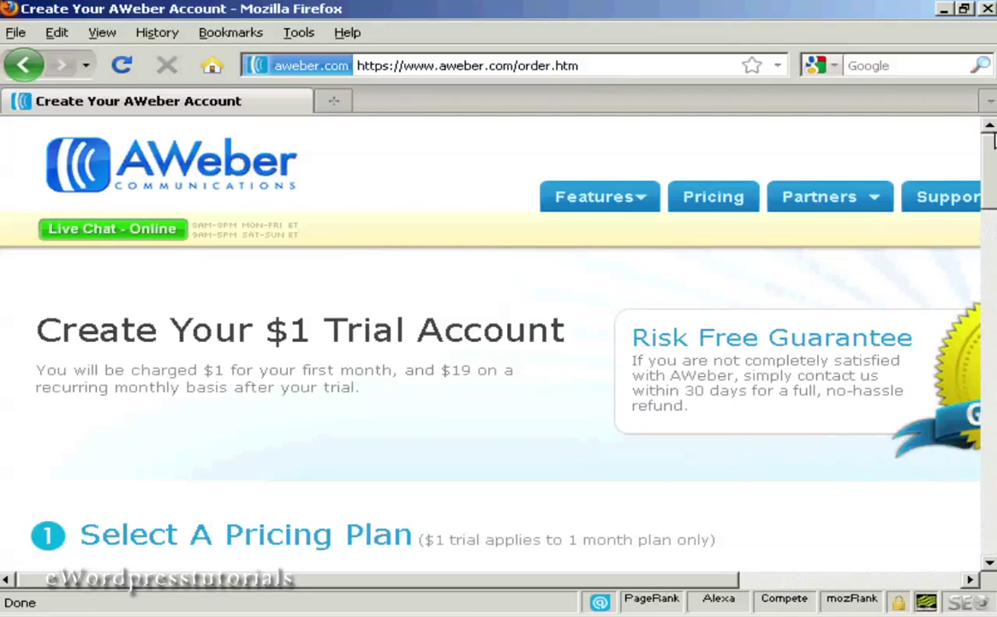
{"action": "left_click_drag", "start_coordinate": [991, 159], "coordinate": [991, 215]}
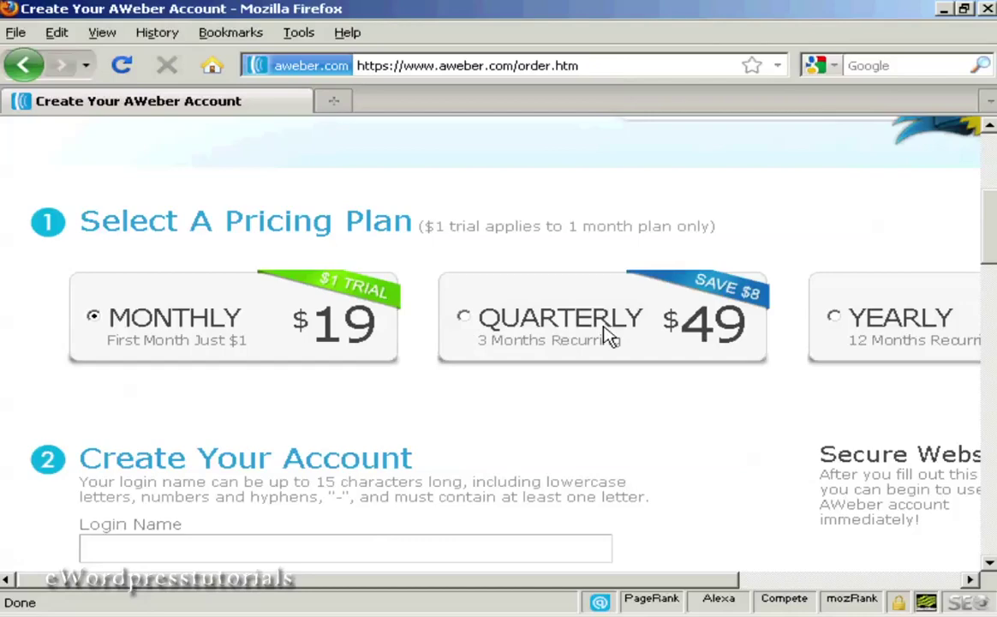
{"action": "left_click_drag", "start_coordinate": [690, 576], "coordinate": [897, 596]}
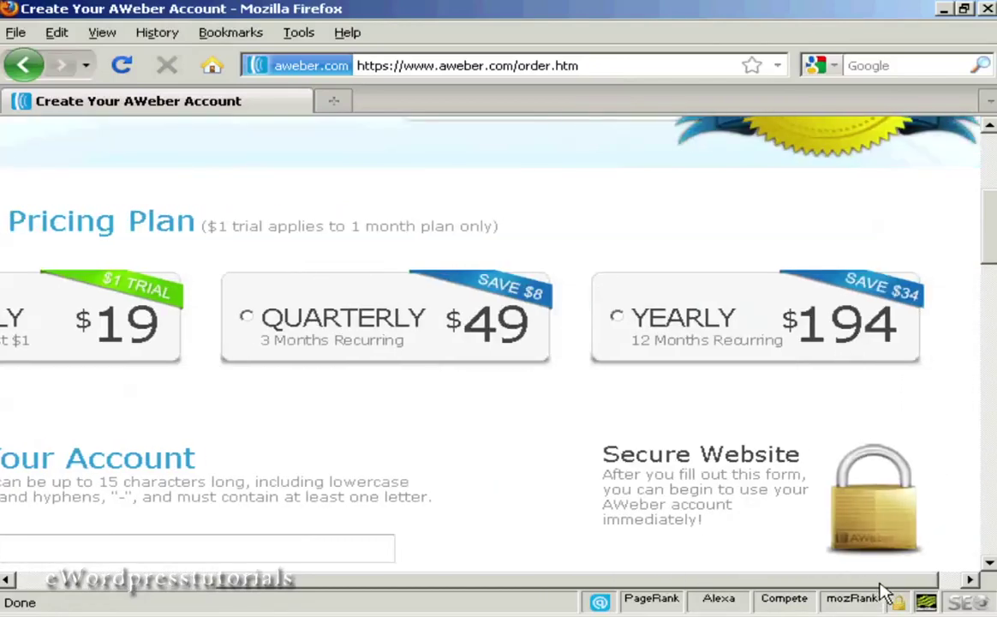
{"action": "left_click_drag", "start_coordinate": [885, 591], "coordinate": [563, 597]}
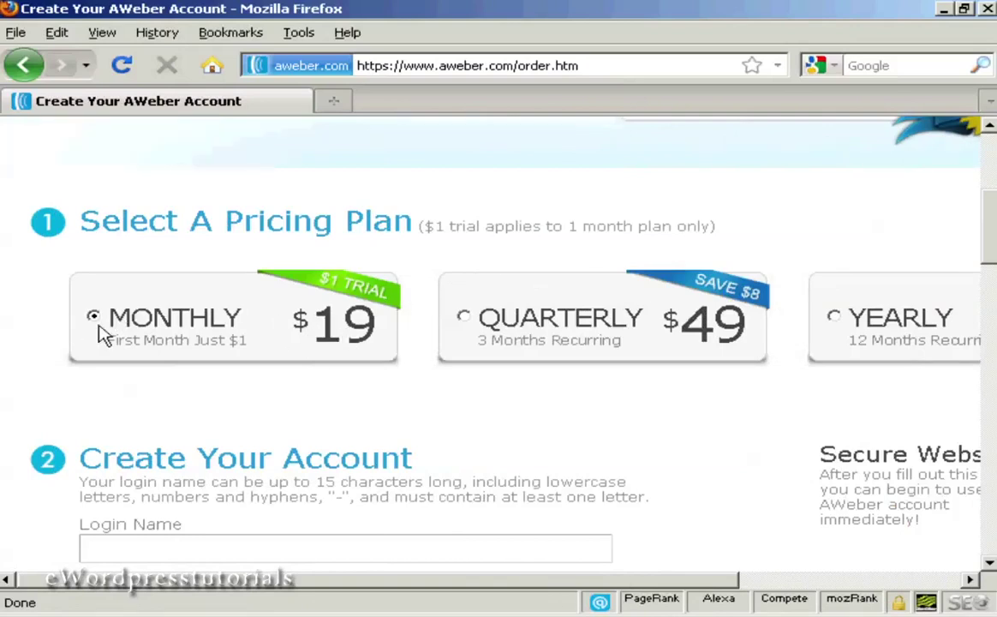
- Examine the Create Your Account form, including its login name, contact and organization fields
{"action": "scroll", "coordinate": [904, 227], "scroll_direction": "down", "scroll_amount": 5}
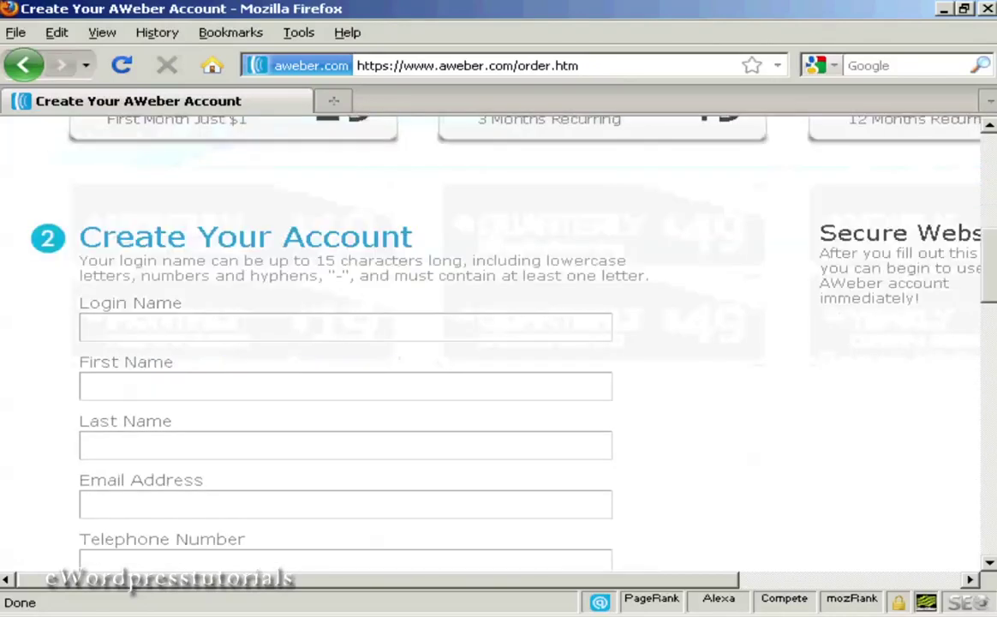
{"action": "scroll", "coordinate": [497, 343], "scroll_direction": "down", "scroll_amount": 3}
{"action": "scroll", "coordinate": [631, 266], "scroll_direction": "up", "scroll_amount": 2}
{"action": "scroll", "coordinate": [631, 266], "scroll_direction": "down", "scroll_amount": 1}
{"action": "left_click", "coordinate": [172, 240]}
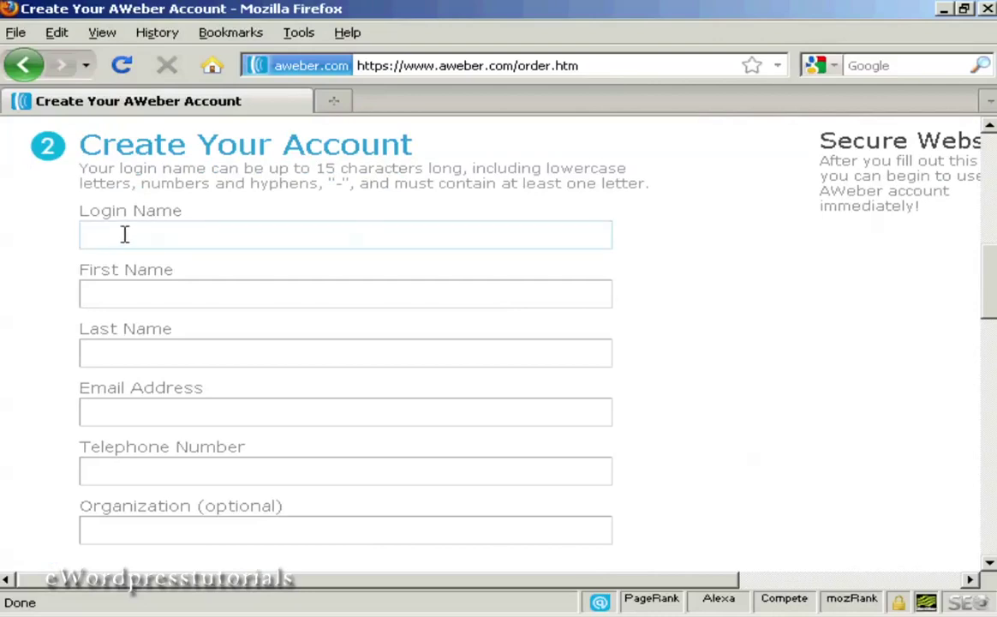
{"action": "left_click", "coordinate": [126, 289]}
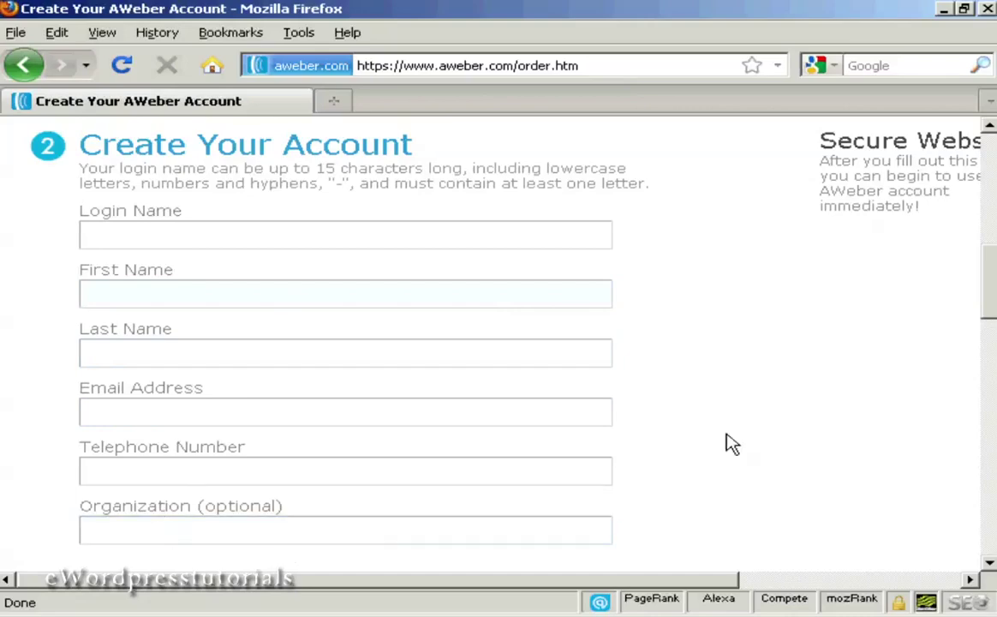
{"action": "left_click_drag", "start_coordinate": [993, 292], "coordinate": [992, 509]}
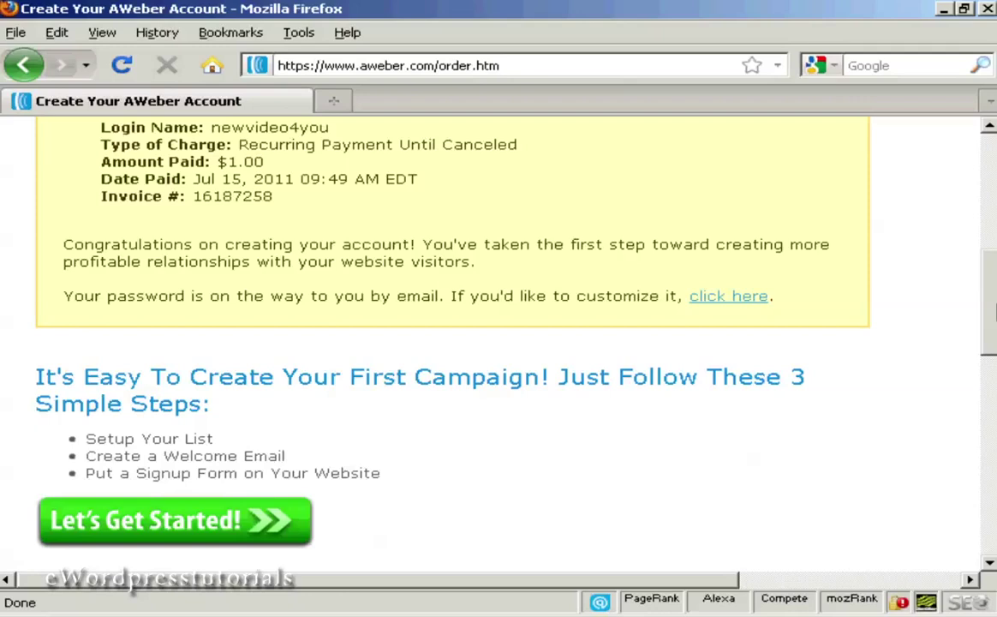
- Start the first campaign setup from the order confirmation and look over the control panel's subscriber search and list stats
{"action": "scroll", "coordinate": [470, 343], "scroll_direction": "down", "scroll_amount": 6}
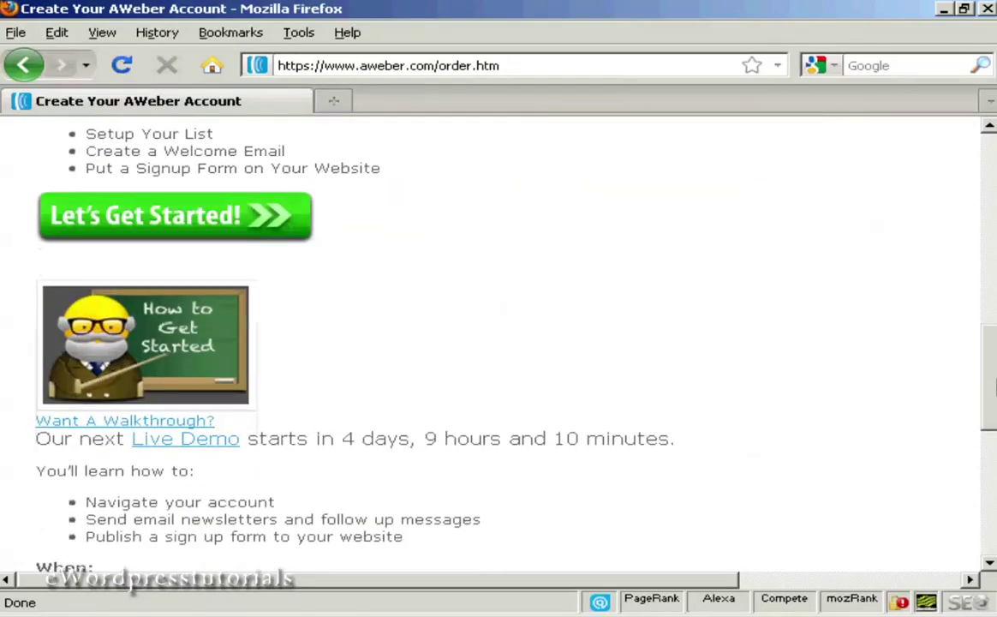
{"action": "left_click", "coordinate": [221, 230]}
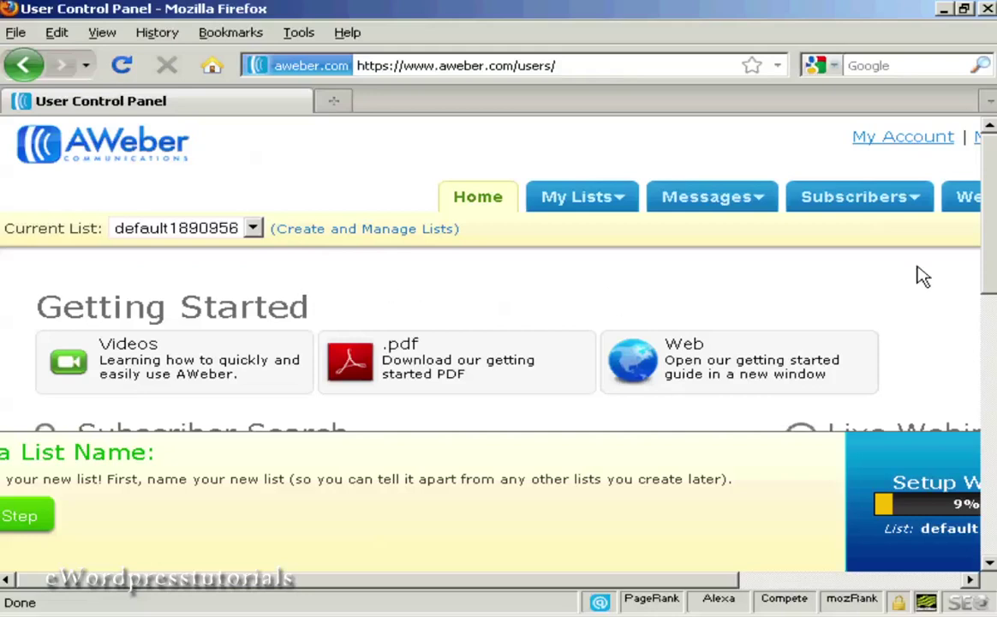
{"action": "scroll", "coordinate": [994, 240], "scroll_direction": "down", "scroll_amount": 4}
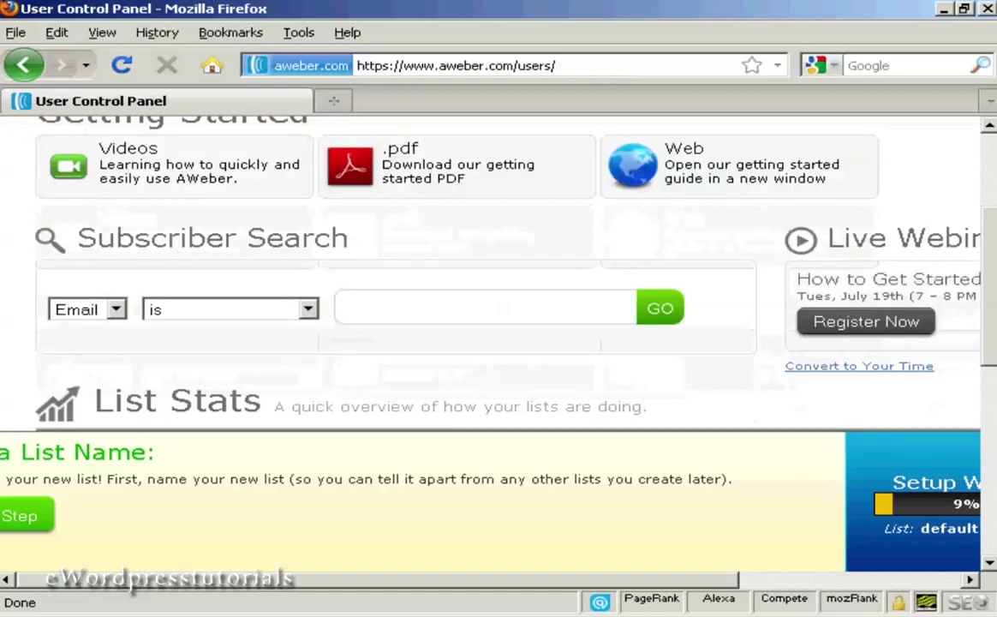
{"action": "scroll", "coordinate": [506, 257], "scroll_direction": "down", "scroll_amount": 3}
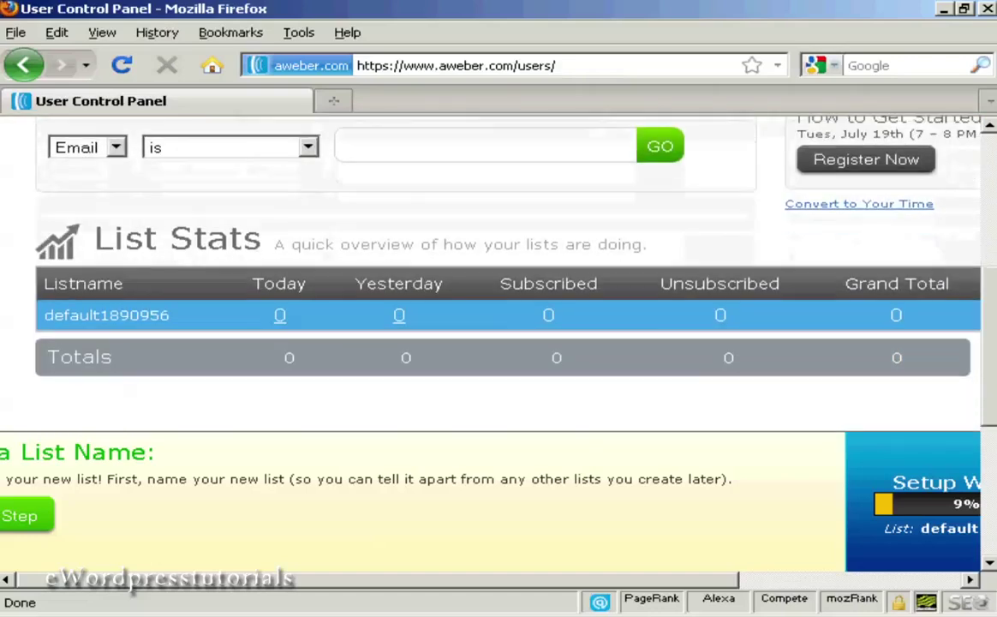
{"action": "scroll", "coordinate": [506, 257], "scroll_direction": "down", "scroll_amount": 1}
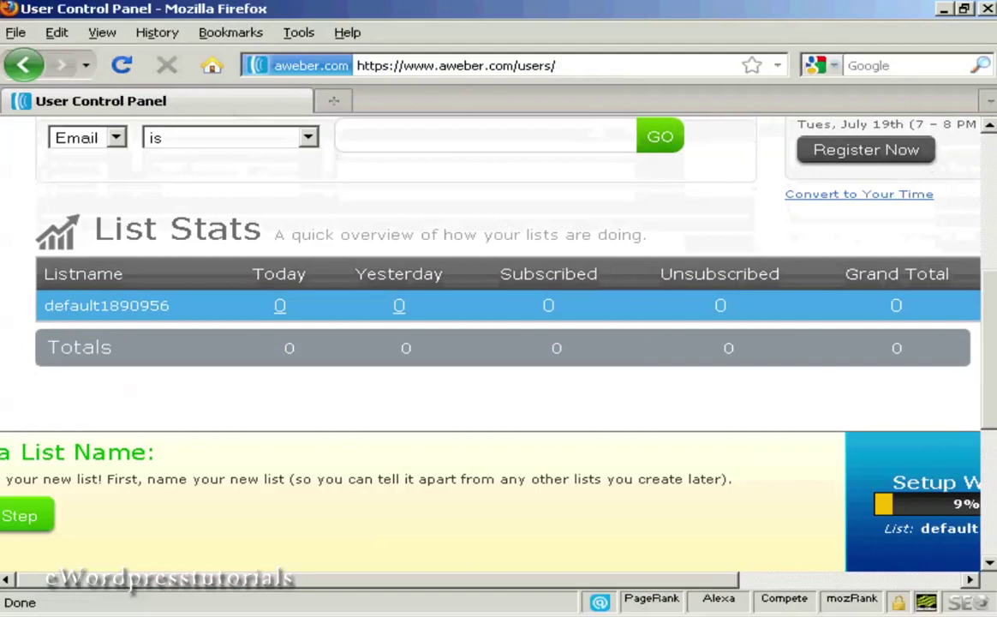
{"action": "scroll", "coordinate": [992, 204], "scroll_direction": "up", "scroll_amount": 8}
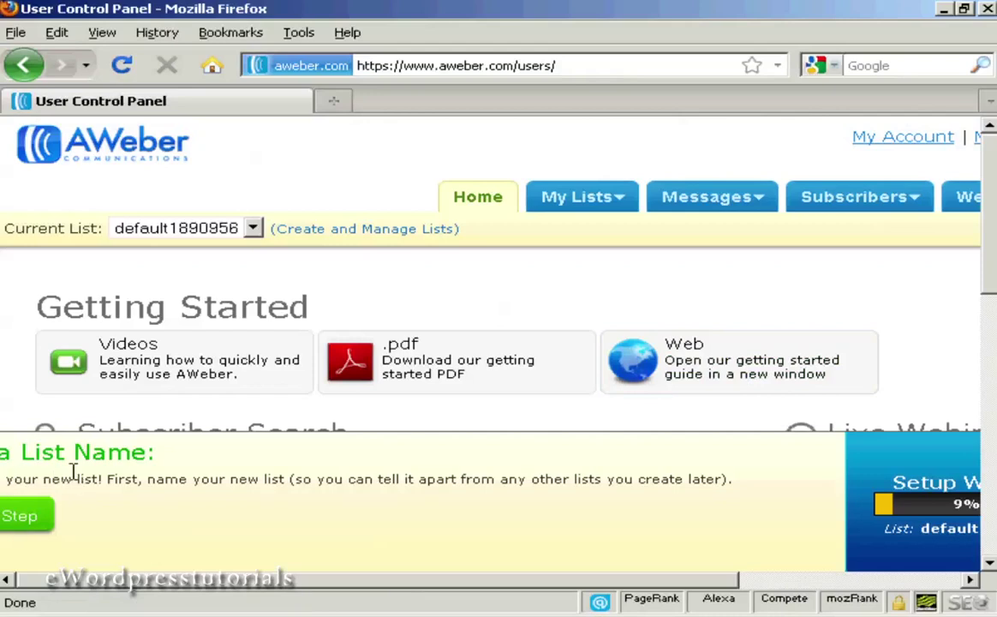
- Proceed to the list's basic settings and set the list description to "Main List"
{"action": "left_click", "coordinate": [19, 518]}
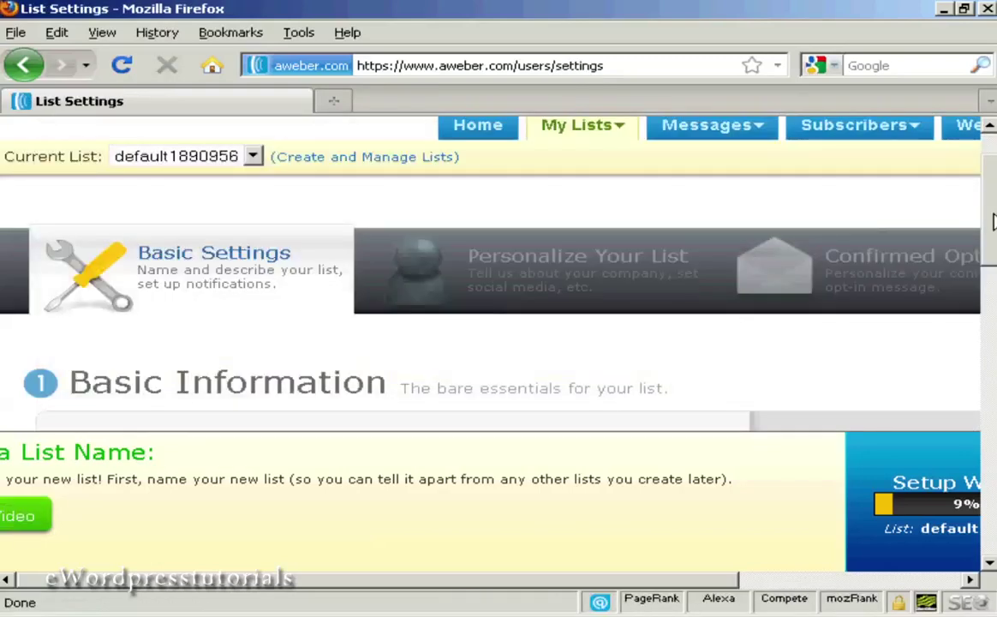
{"action": "left_click_drag", "start_coordinate": [994, 214], "coordinate": [994, 267]}
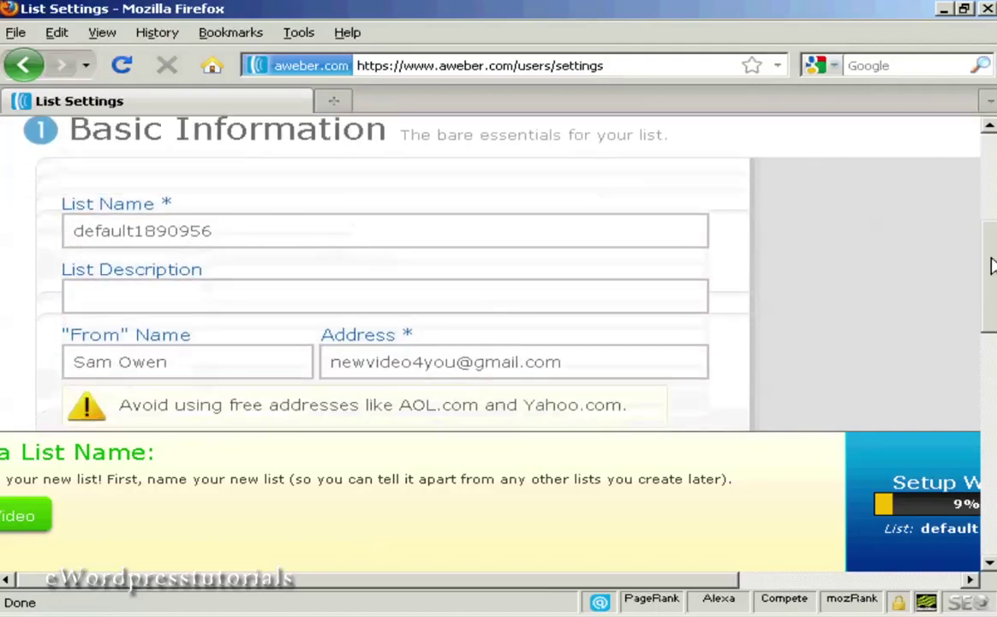
{"action": "left_click", "coordinate": [206, 228]}
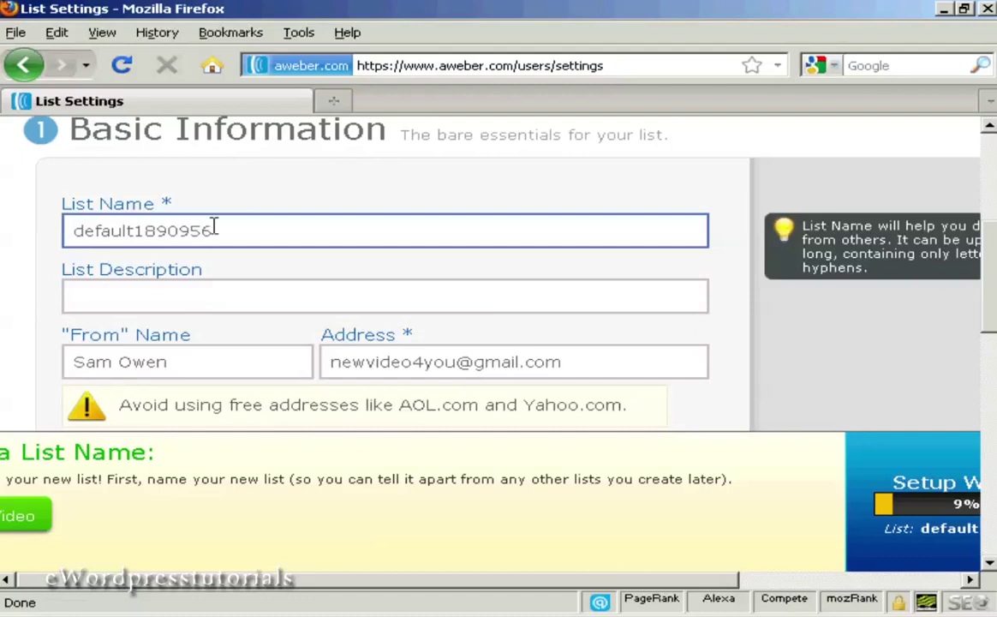
{"action": "left_click", "coordinate": [115, 295]}
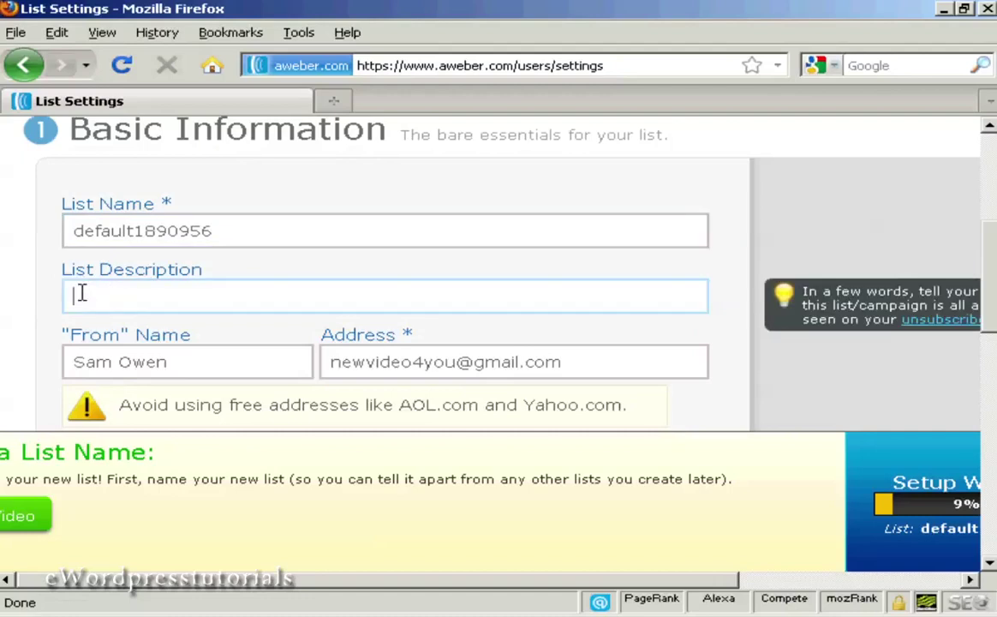
{"action": "type", "text": "Main List"}
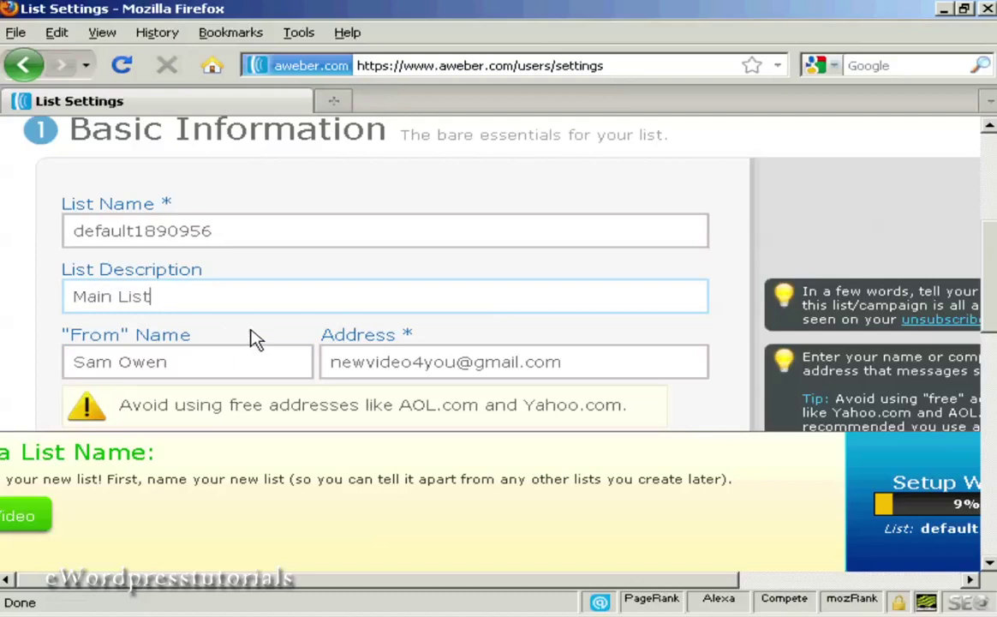
- Check the sender and notification fields and save the list's basic settings
{"action": "left_click", "coordinate": [412, 363]}
{"action": "left_click", "coordinate": [158, 431]}
{"action": "mouse_move", "coordinate": [507, 408]}
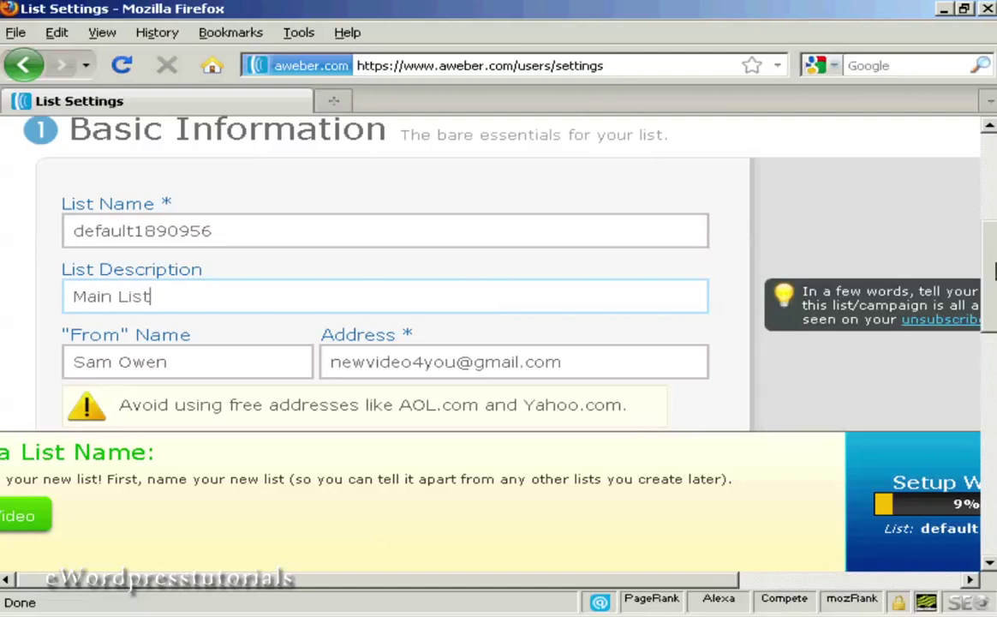
{"action": "left_click_drag", "start_coordinate": [995, 270], "coordinate": [995, 397]}
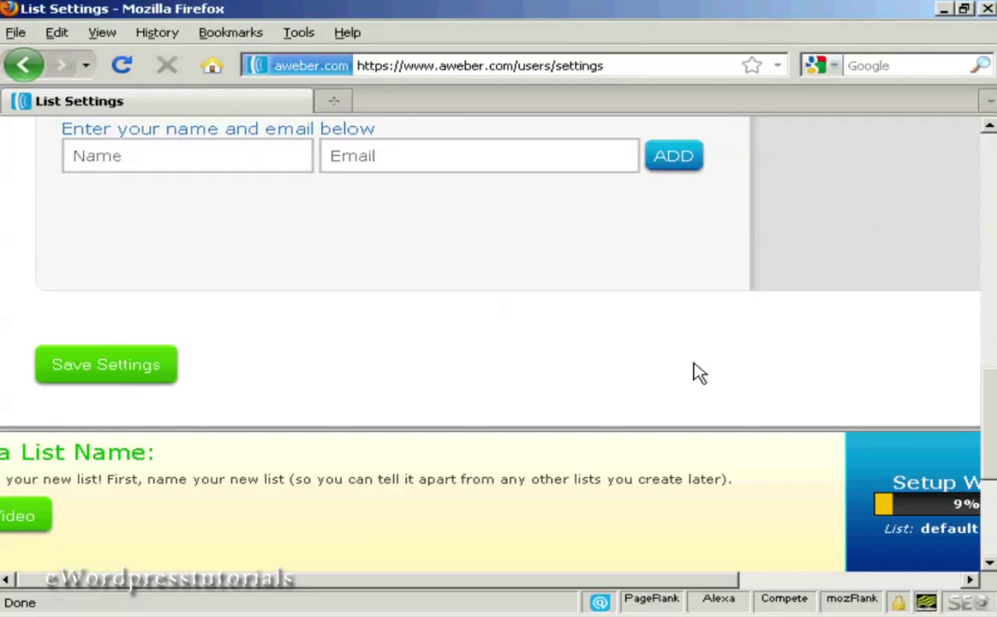
{"action": "mouse_move", "coordinate": [134, 156]}
{"action": "left_click", "coordinate": [120, 377]}
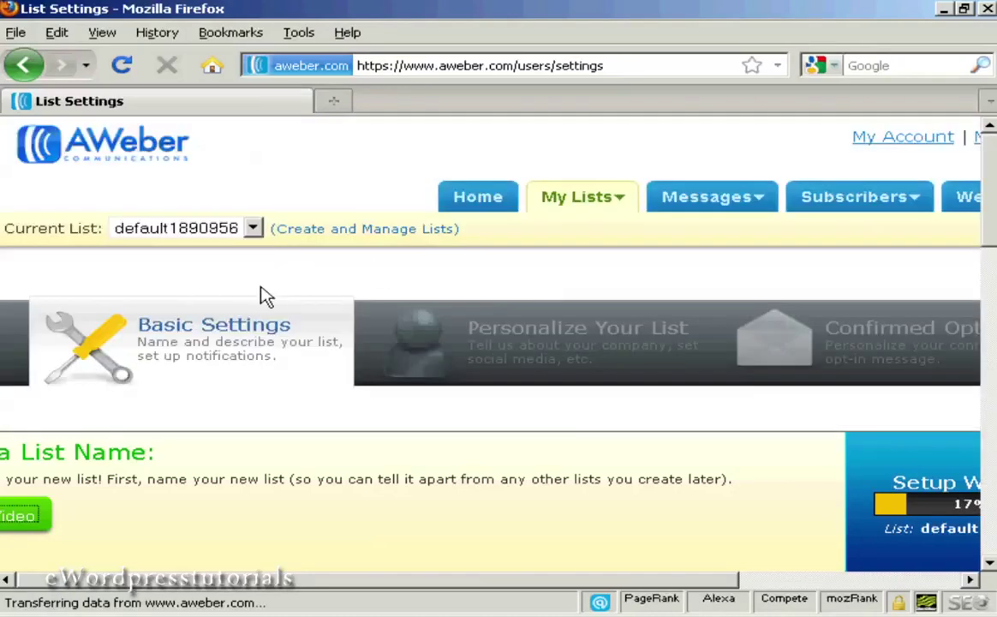
- Open the list's follow up messages and create a new follow up message
{"action": "mouse_move", "coordinate": [758, 203]}
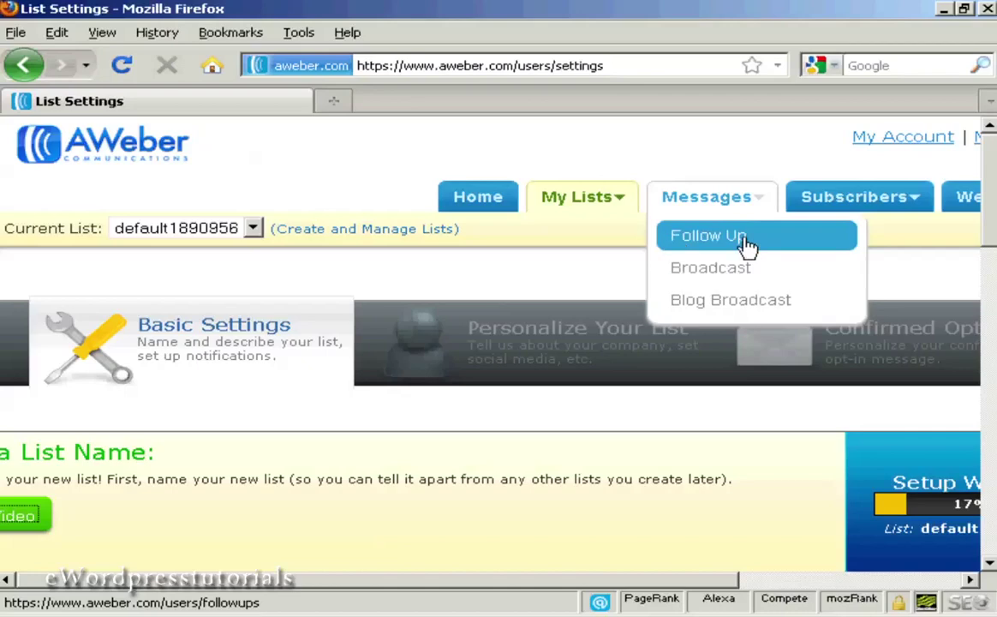
{"action": "left_click", "coordinate": [719, 244]}
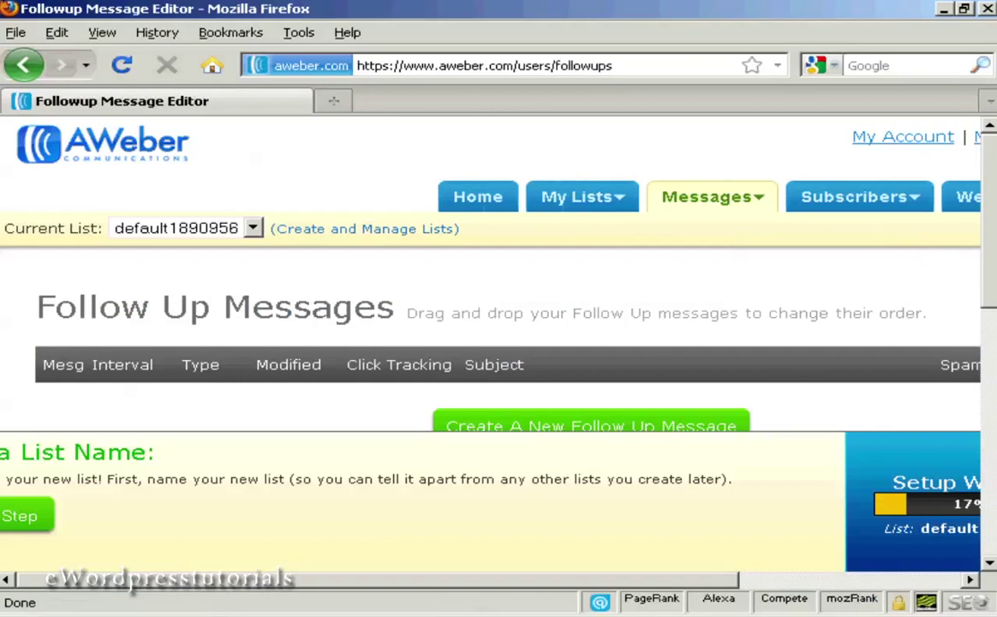
{"action": "left_click_drag", "start_coordinate": [992, 215], "coordinate": [990, 252]}
{"action": "left_click", "coordinate": [595, 356]}
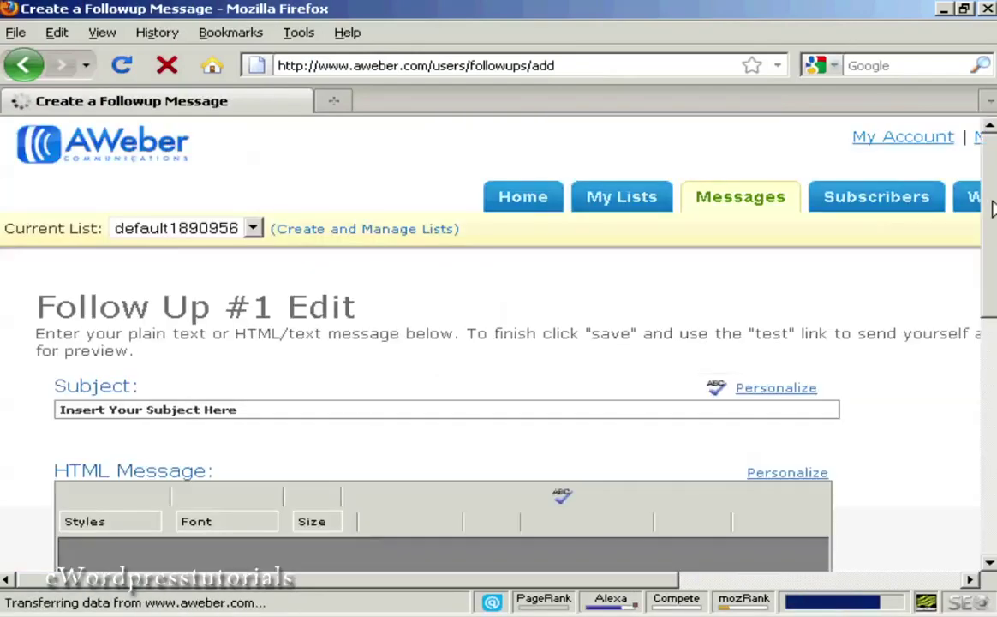
- Replace the placeholder subject of the follow up message with "Thank You For Subscribing"
{"action": "left_click", "coordinate": [253, 409]}
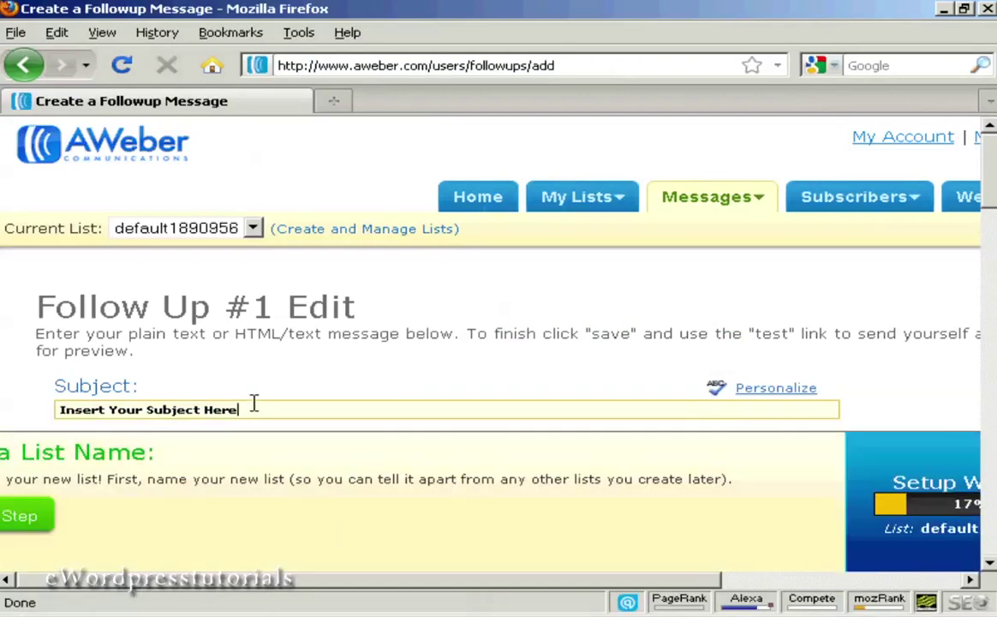
{"action": "left_click_drag", "start_coordinate": [245, 409], "coordinate": [40, 410]}
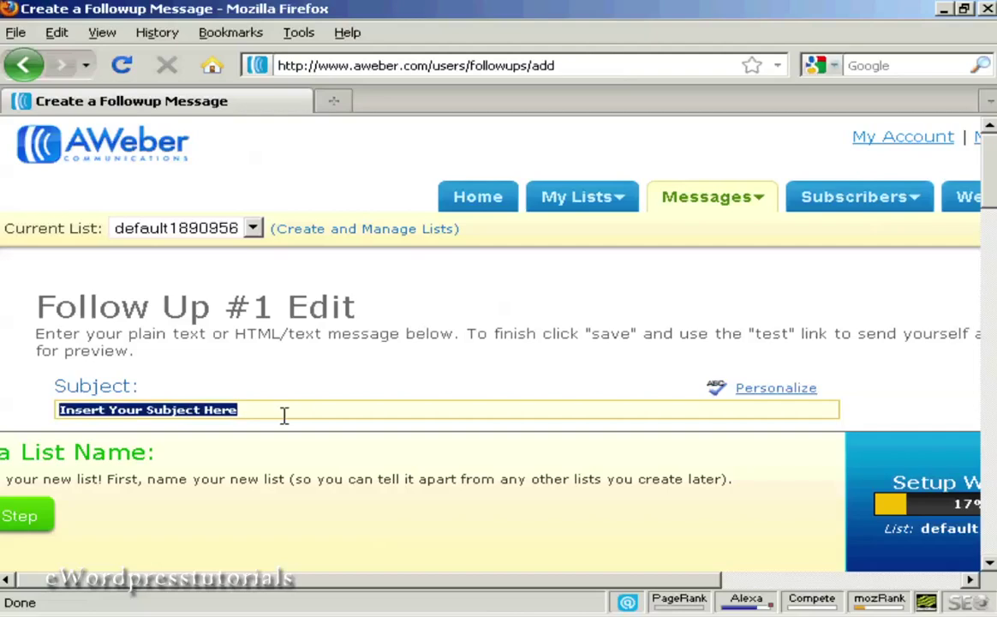
{"action": "type", "text": "Thank"}
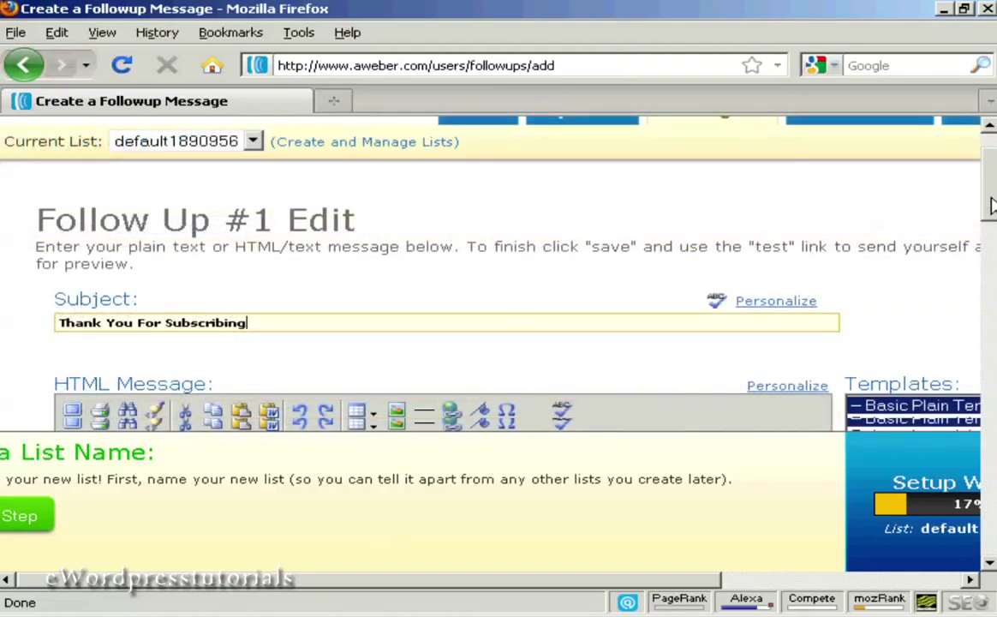
- Select the Bakery (aqua/pink) template for the message and examine its preview
{"action": "scroll", "coordinate": [991, 206], "scroll_direction": "down", "scroll_amount": 4}
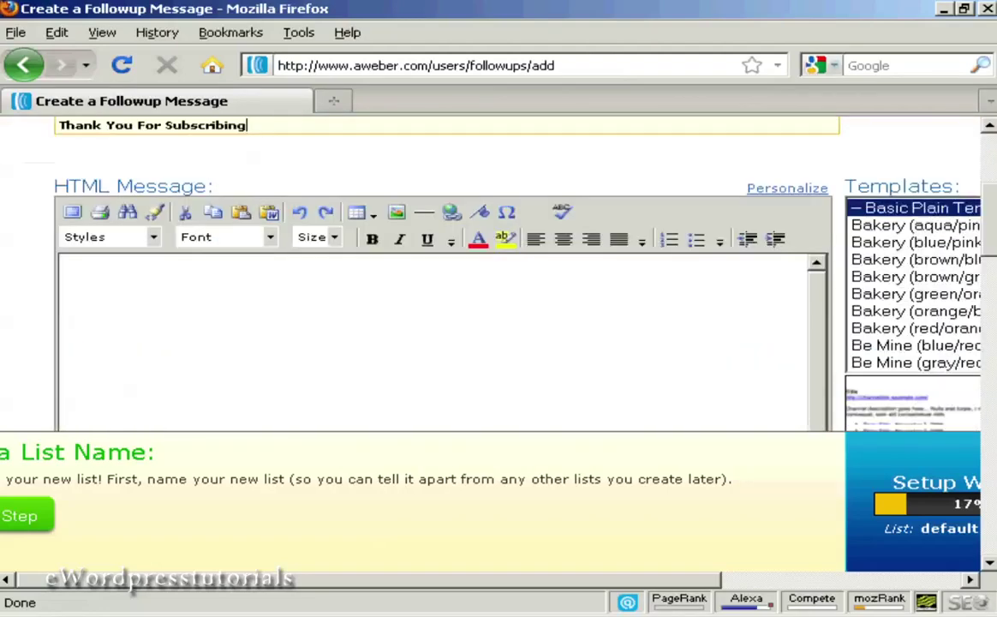
{"action": "scroll", "coordinate": [497, 274], "scroll_direction": "down", "scroll_amount": 1}
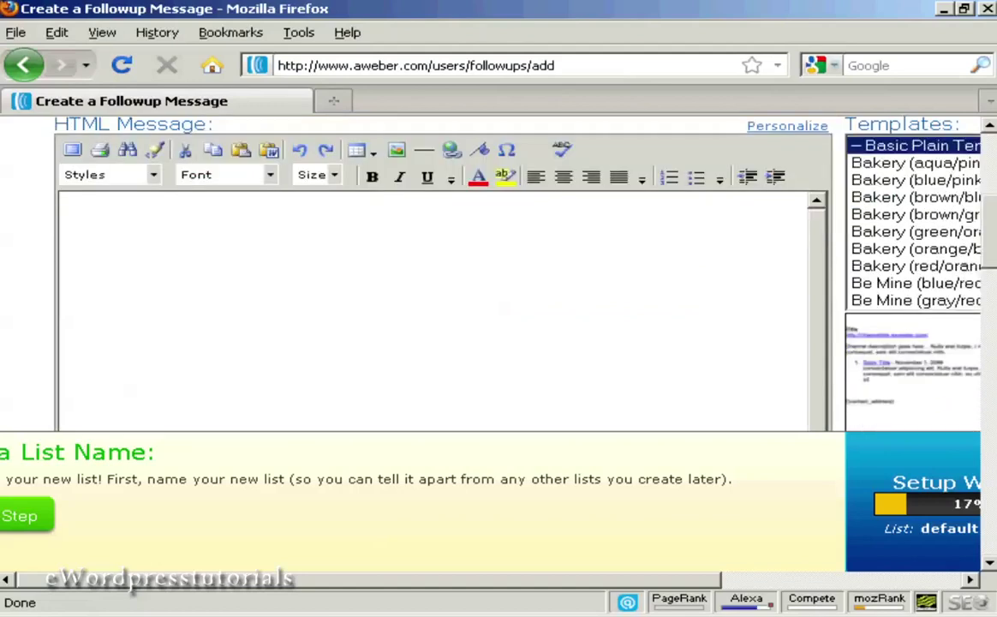
{"action": "scroll", "coordinate": [480, 275], "scroll_direction": "down", "scroll_amount": 1}
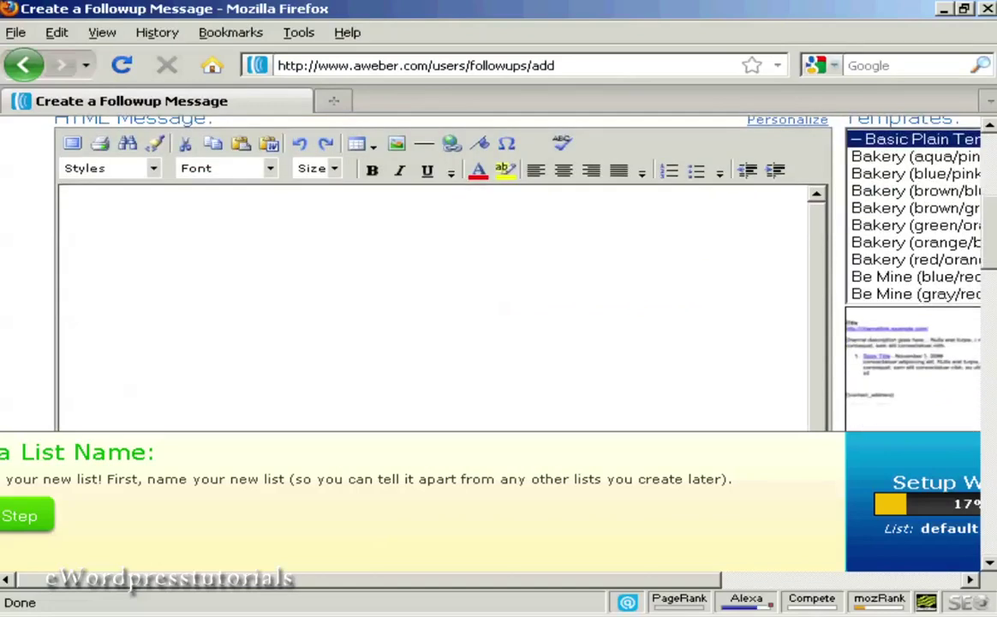
{"action": "left_click", "coordinate": [893, 160]}
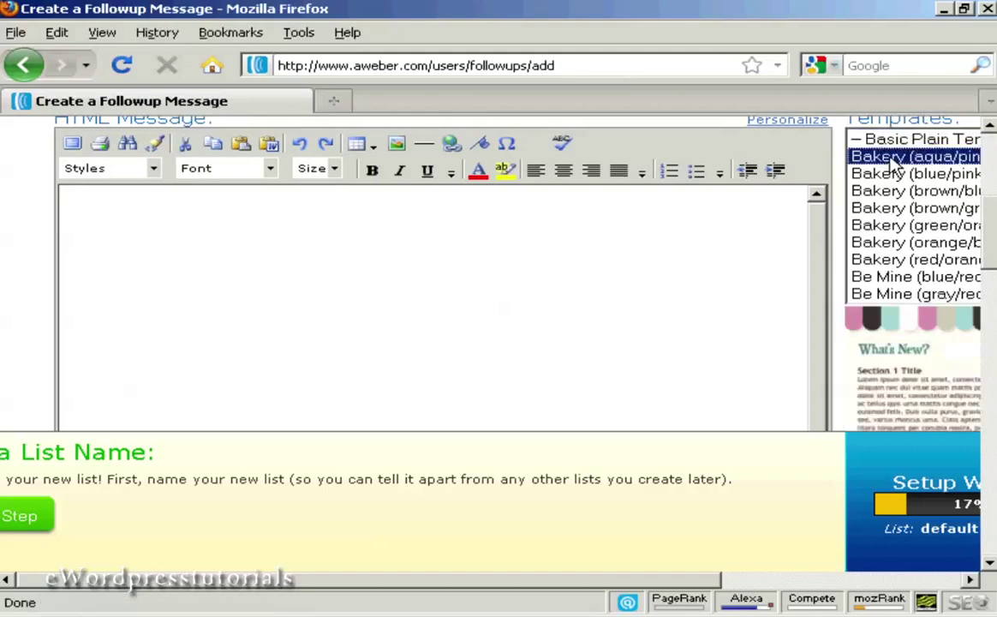
{"action": "scroll", "coordinate": [437, 275], "scroll_direction": "down", "scroll_amount": 2}
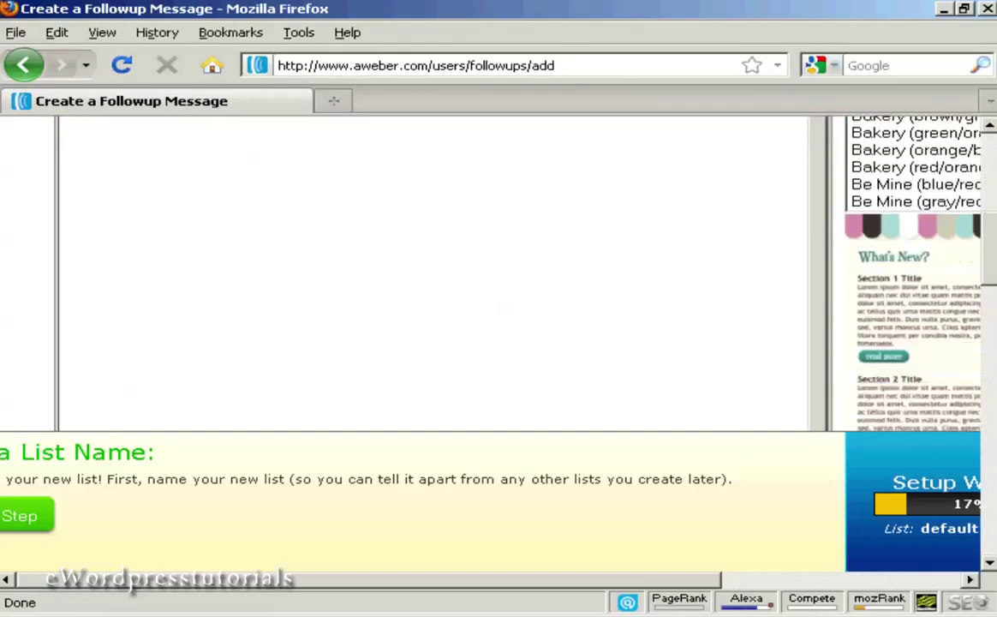
{"action": "left_click_drag", "start_coordinate": [690, 580], "coordinate": [877, 583]}
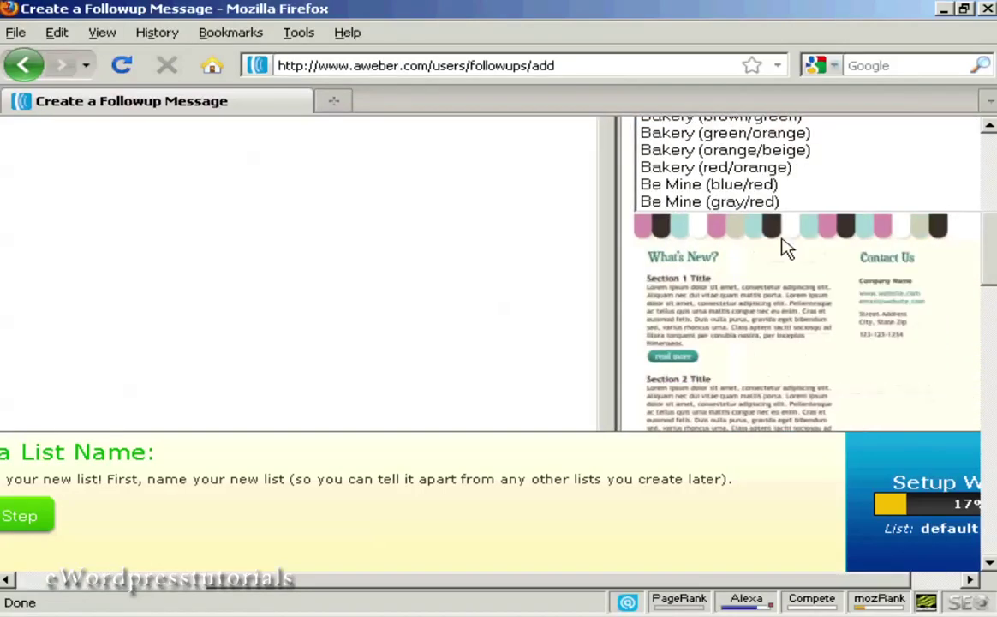
{"action": "scroll", "coordinate": [994, 257], "scroll_direction": "up", "scroll_amount": 3}
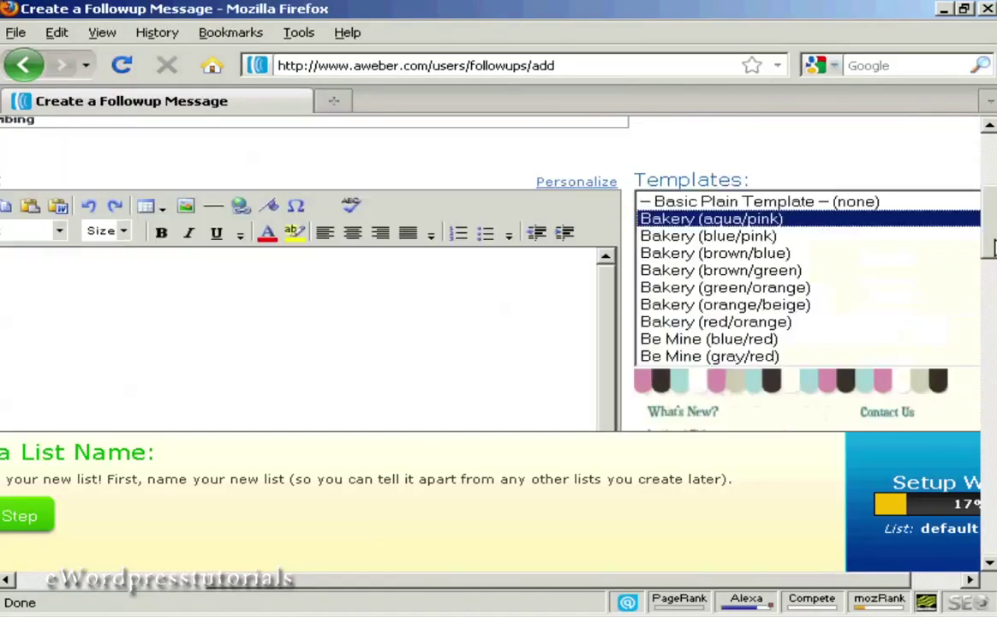
- Switch the message template back to the Basic Plain Template (none)
{"action": "left_click", "coordinate": [848, 206]}
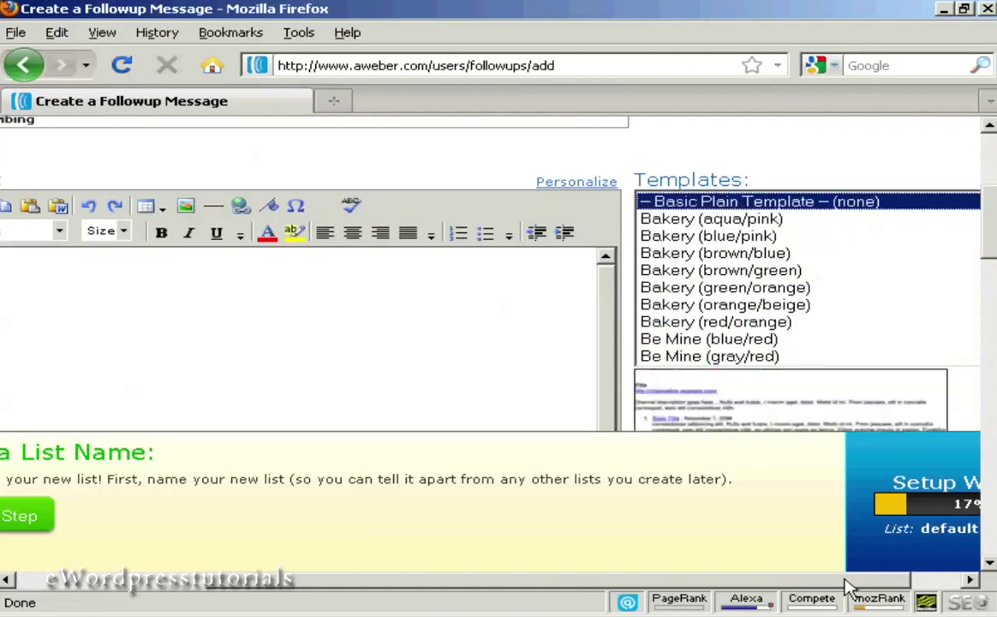
{"action": "left_click_drag", "start_coordinate": [849, 583], "coordinate": [653, 597]}
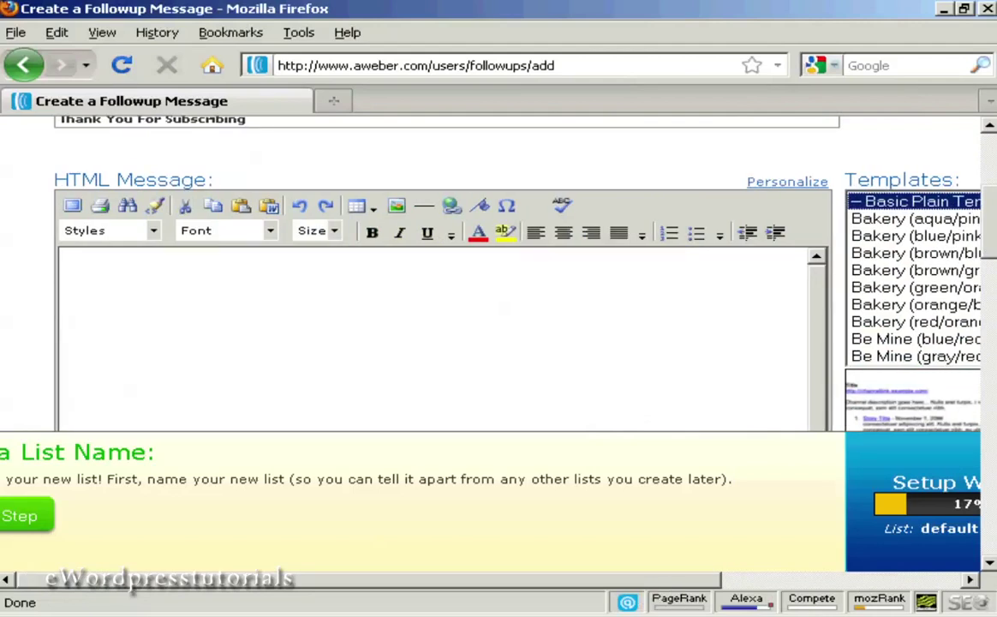
- Examine the rest of the follow up message form, including the file attachment, interval, click tracking, preview and save options
{"action": "scroll", "coordinate": [478, 257], "scroll_direction": "down", "scroll_amount": 1}
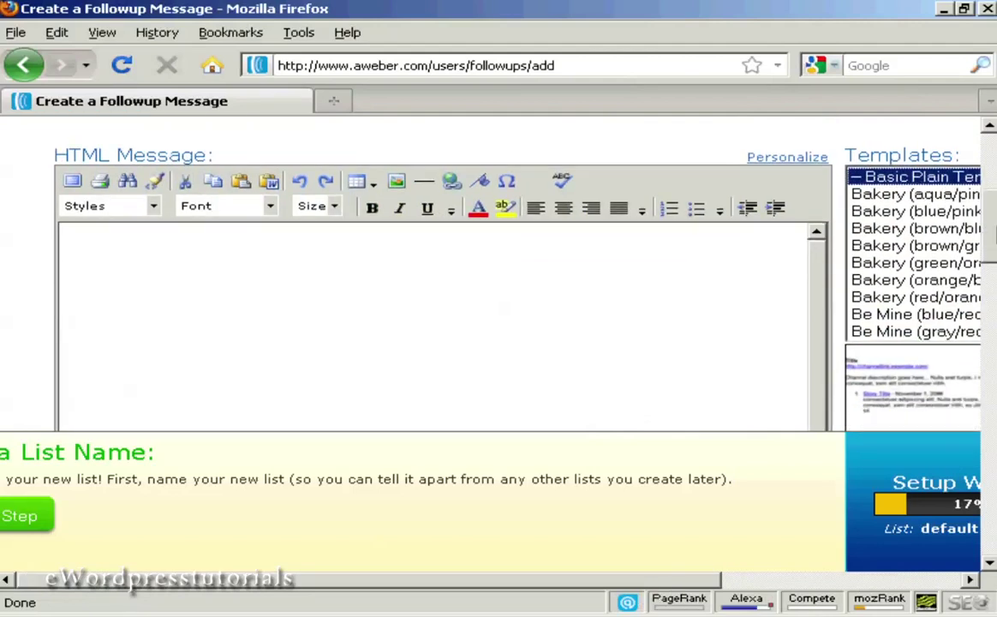
{"action": "scroll", "coordinate": [477, 274], "scroll_direction": "down", "scroll_amount": 1}
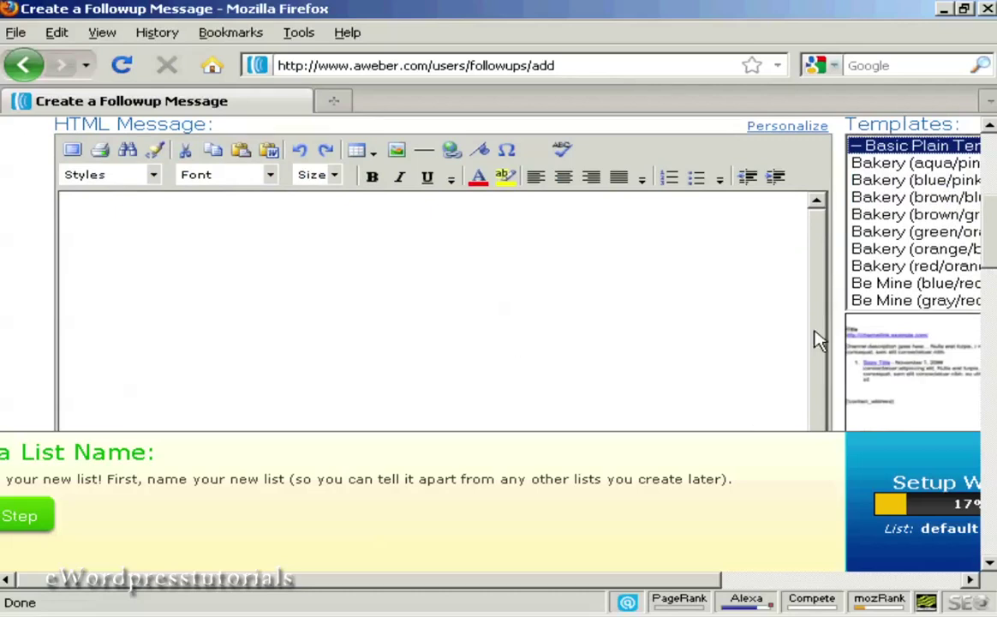
{"action": "scroll", "coordinate": [904, 210], "scroll_direction": "down", "scroll_amount": 2}
{"action": "left_click_drag", "start_coordinate": [994, 273], "coordinate": [994, 331]}
{"action": "scroll", "coordinate": [900, 308], "scroll_direction": "down", "scroll_amount": 1}
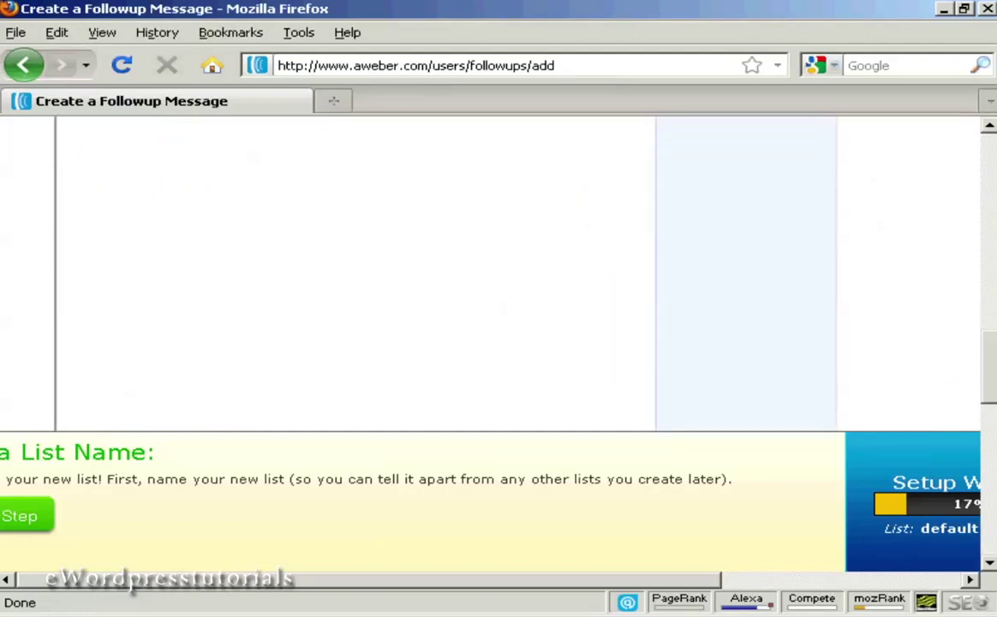
{"action": "scroll", "coordinate": [900, 407], "scroll_direction": "down", "scroll_amount": 1}
{"action": "scroll", "coordinate": [488, 274], "scroll_direction": "down", "scroll_amount": 1}
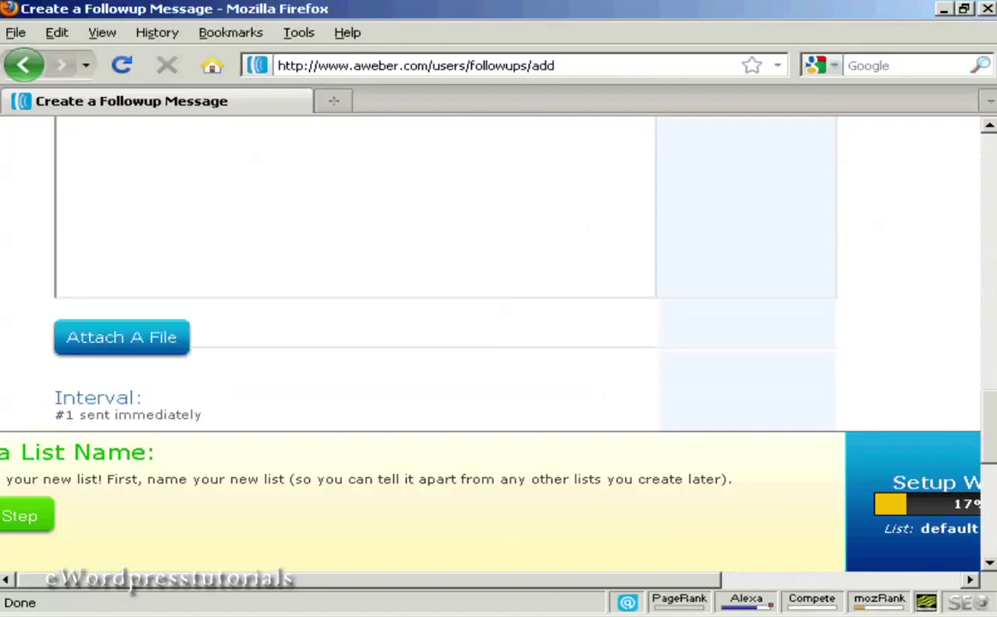
{"action": "scroll", "coordinate": [488, 274], "scroll_direction": "down", "scroll_amount": 1}
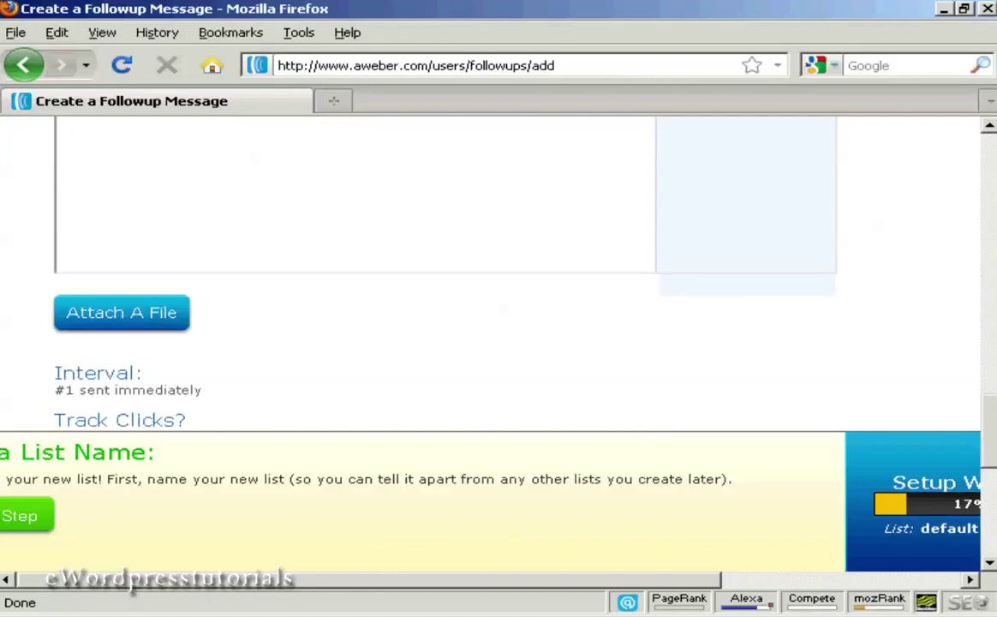
{"action": "scroll", "coordinate": [488, 274], "scroll_direction": "down", "scroll_amount": 3}
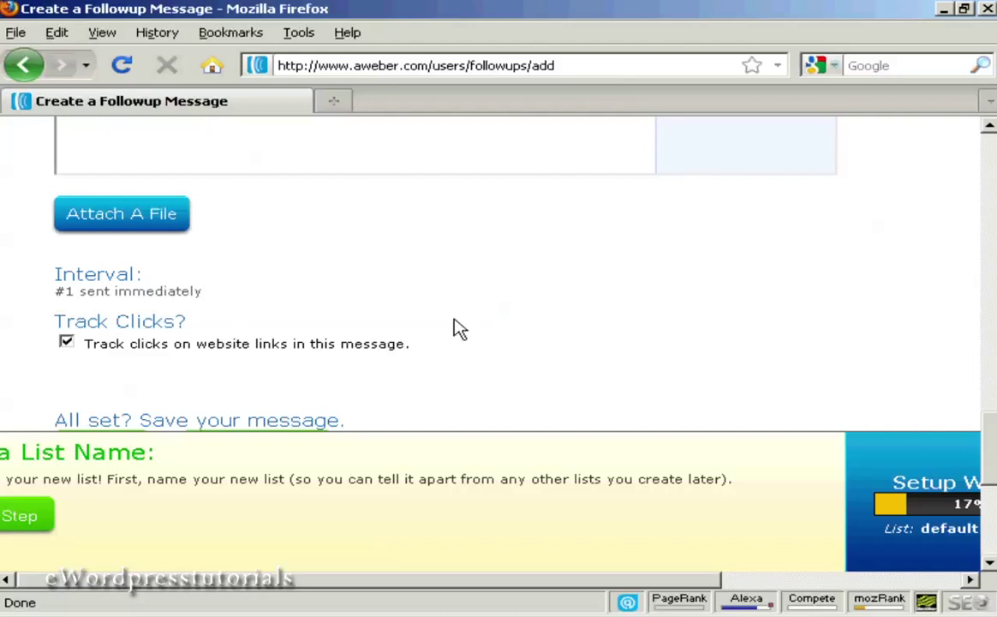
{"action": "scroll", "coordinate": [994, 447], "scroll_direction": "down", "scroll_amount": 2}
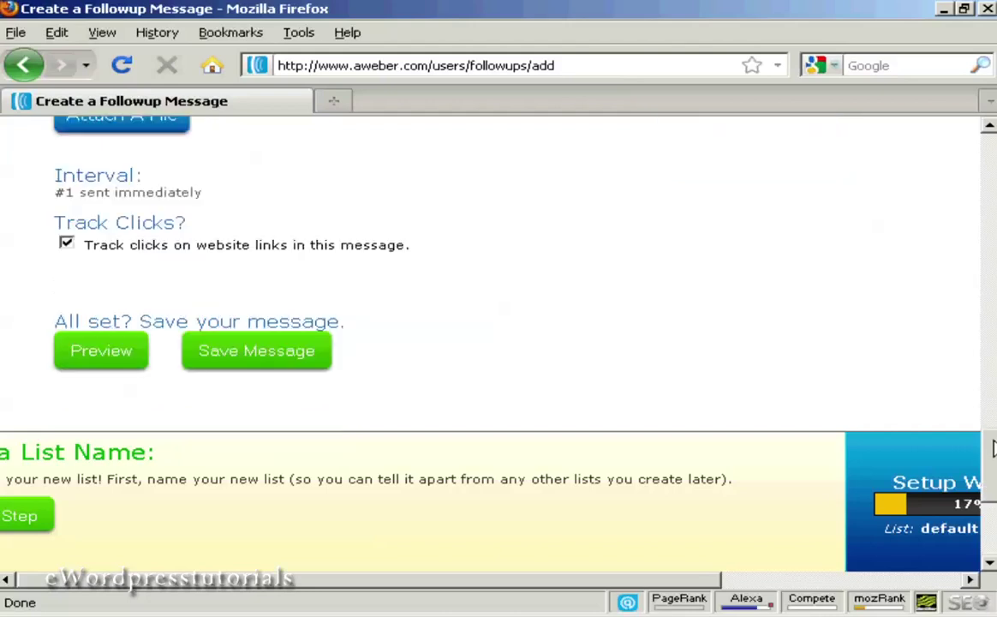
{"action": "scroll", "coordinate": [994, 448], "scroll_direction": "down", "scroll_amount": 2}
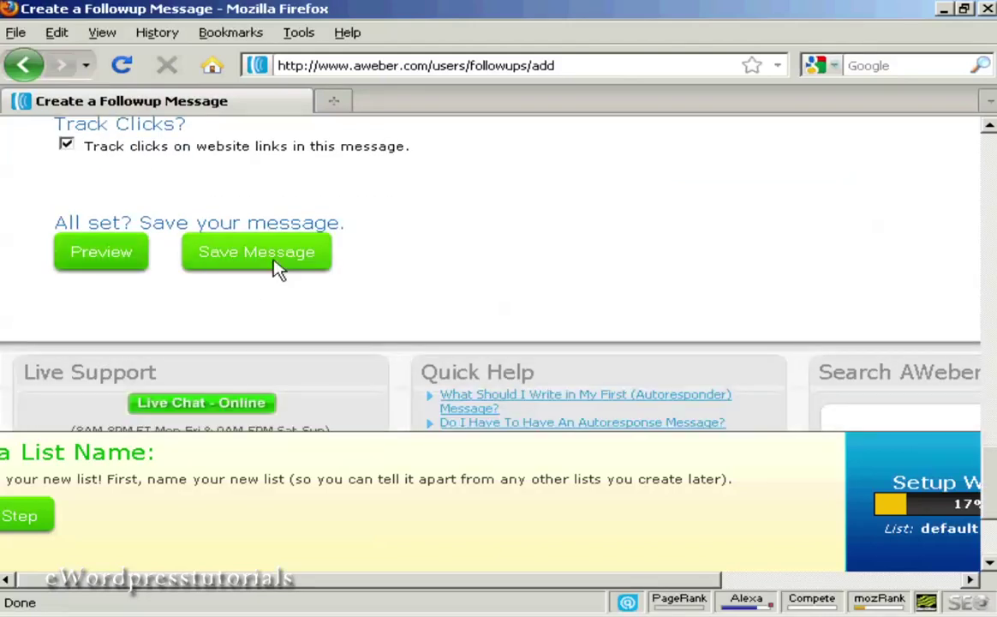
- Add the greeting "Hi {!firstname}," above the message text, using the first name personalization variable
{"action": "left_click_drag", "start_coordinate": [994, 433], "coordinate": [994, 282]}
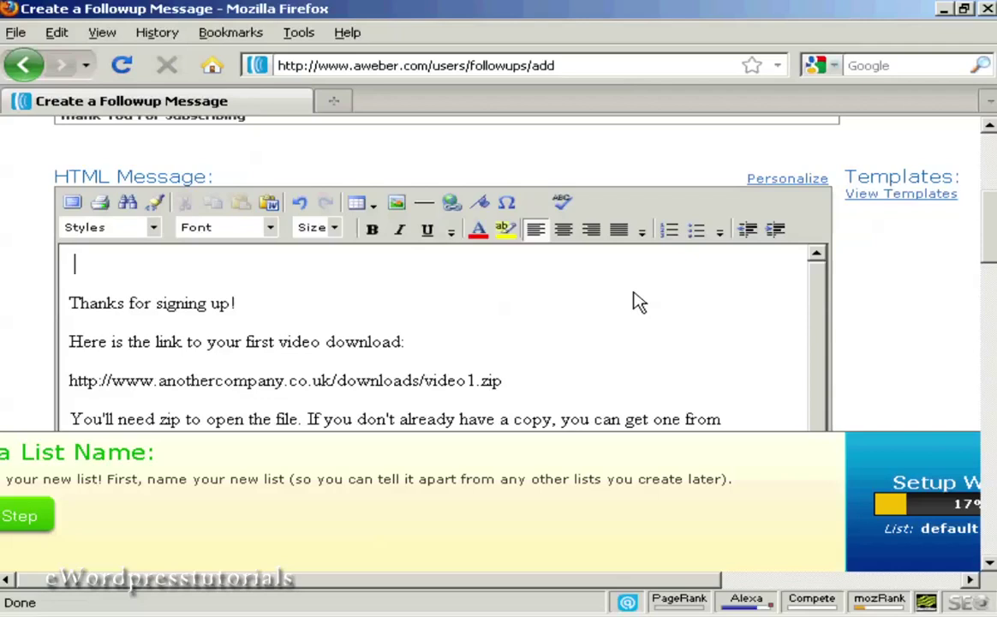
{"action": "type", "text": "Hi"}
{"action": "left_click", "coordinate": [790, 181]}
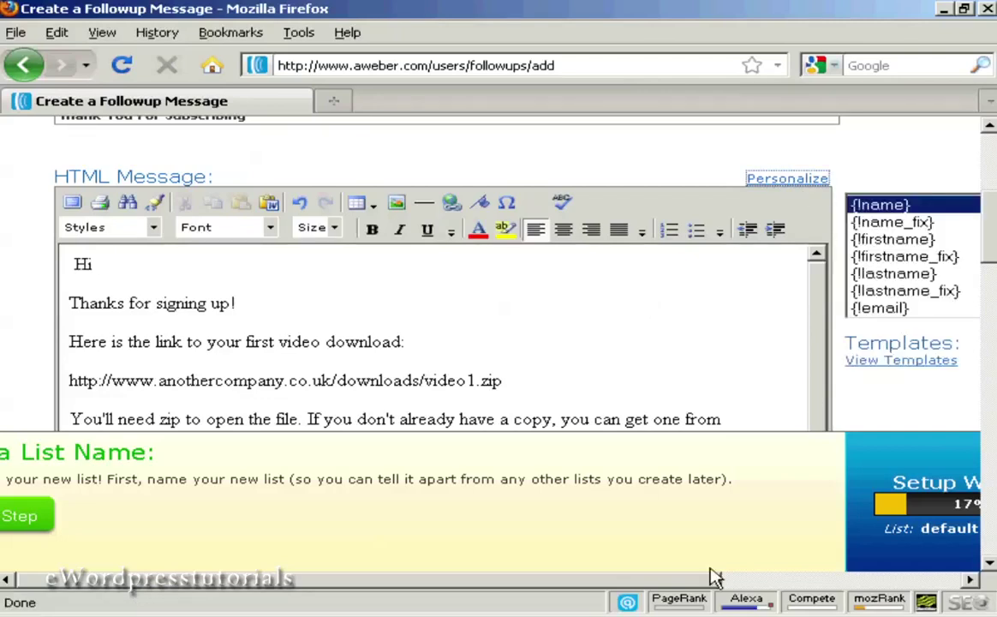
{"action": "left_click_drag", "start_coordinate": [685, 584], "coordinate": [815, 586]}
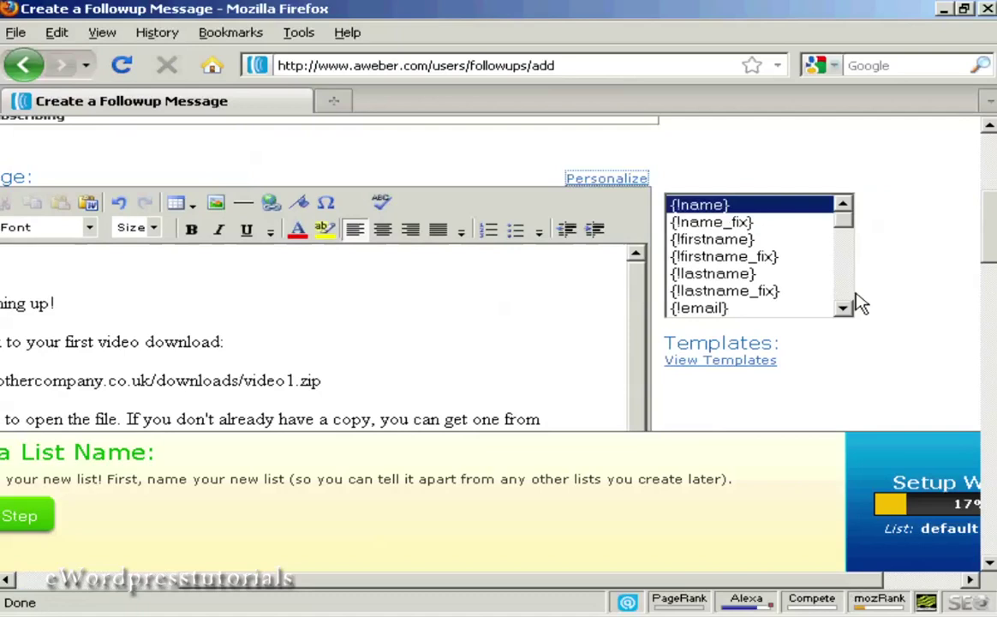
{"action": "mouse_move", "coordinate": [842, 204]}
{"action": "left_mouse_down"}
{"action": "mouse_move", "coordinate": [848, 274]}
{"action": "mouse_move", "coordinate": [855, 234]}
{"action": "mouse_move", "coordinate": [846, 235]}
{"action": "mouse_move", "coordinate": [847, 214]}
{"action": "left_mouse_up"}
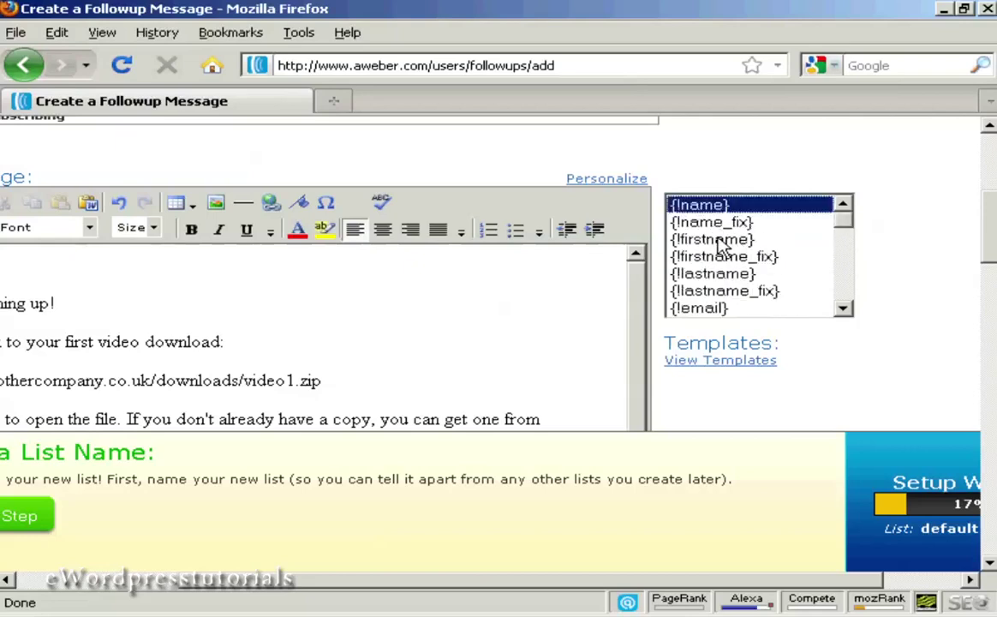
{"action": "left_click", "coordinate": [690, 239]}
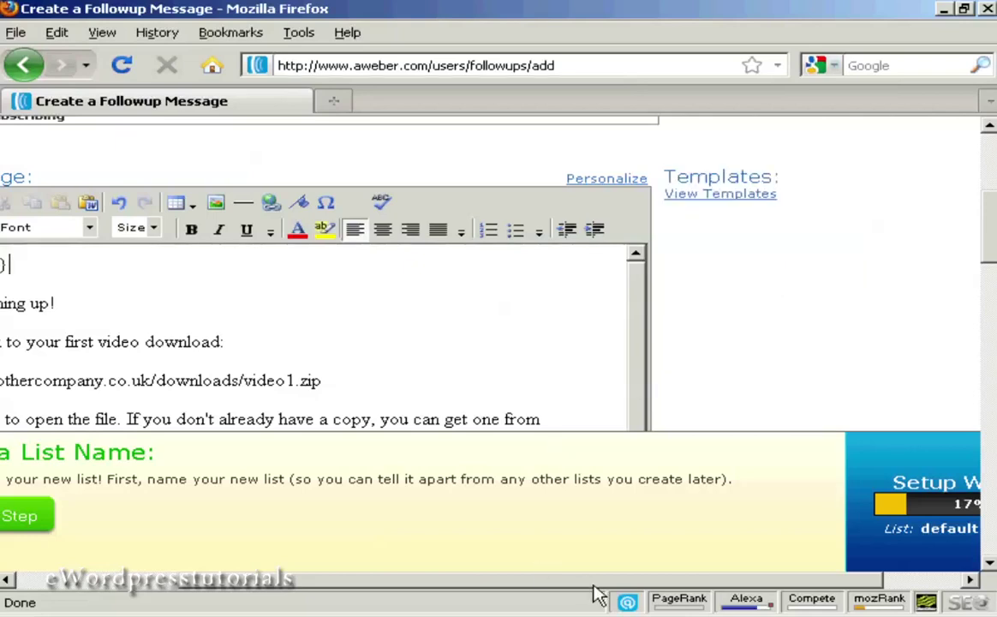
{"action": "left_click_drag", "start_coordinate": [596, 581], "coordinate": [401, 581]}
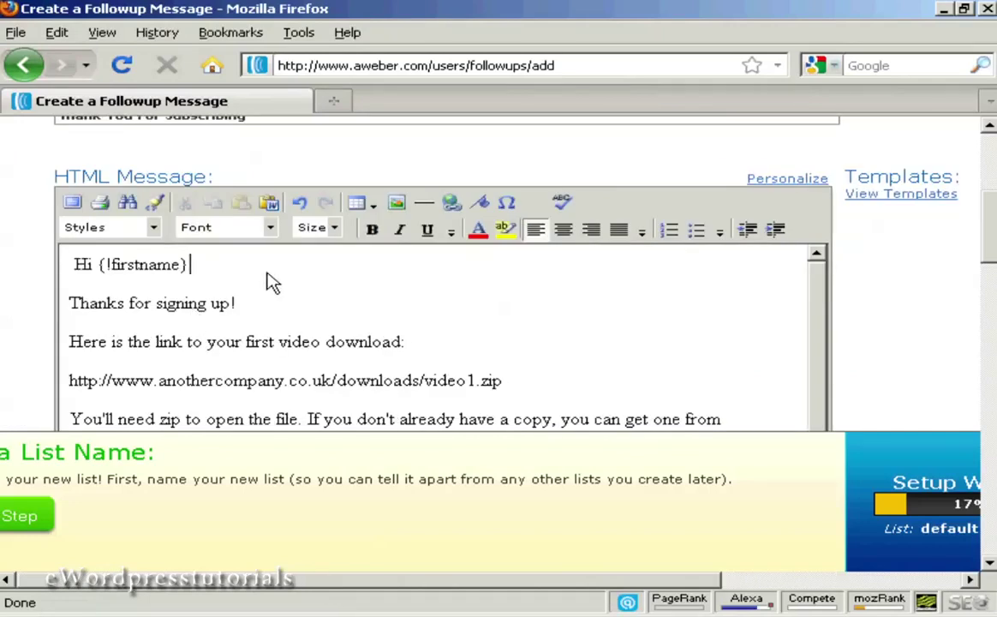
{"action": "type", "text": ","}
{"action": "scroll", "coordinate": [816, 334], "scroll_direction": "down", "scroll_amount": 1}
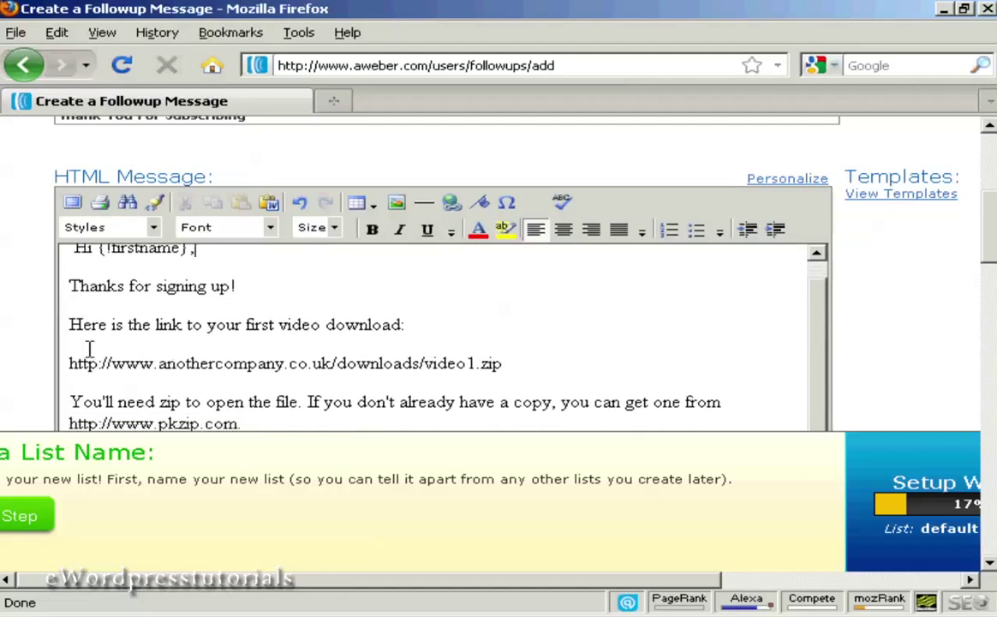
{"action": "left_click_drag", "start_coordinate": [69, 362], "coordinate": [505, 364]}
{"action": "key", "text": "ctrl+c"}
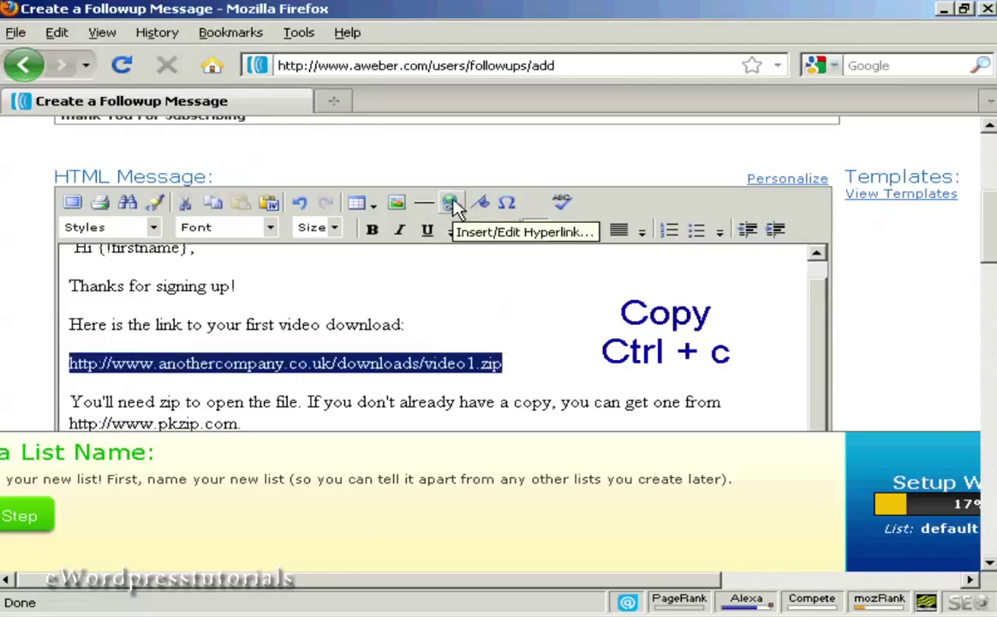
{"action": "left_click", "coordinate": [451, 204]}
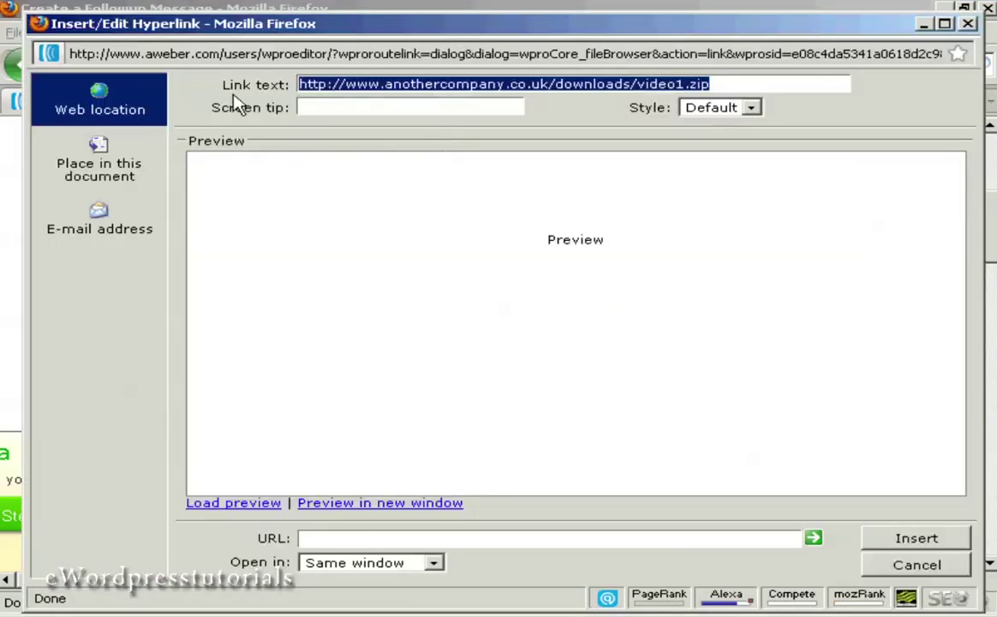
{"action": "left_click", "coordinate": [307, 538]}
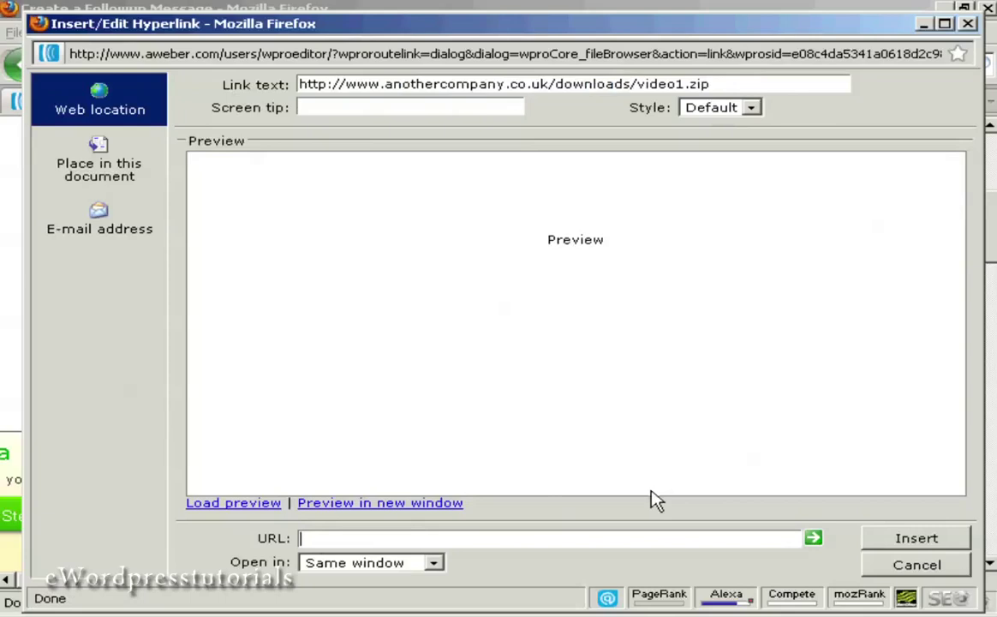
{"action": "key", "text": "ctrl+v"}
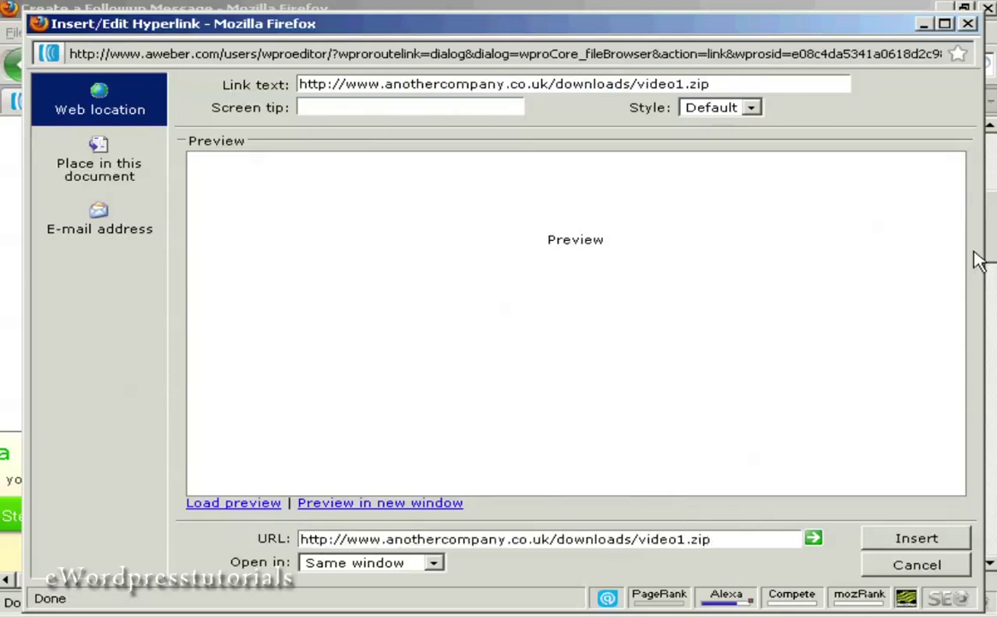
{"action": "left_click", "coordinate": [909, 546]}
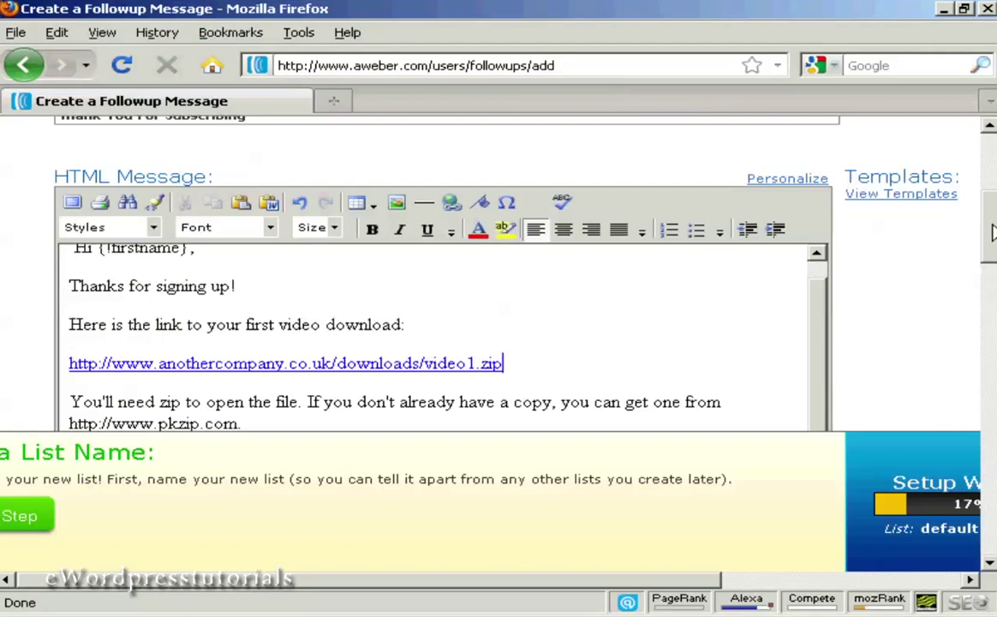
{"action": "left_click_drag", "start_coordinate": [994, 231], "coordinate": [994, 257]}
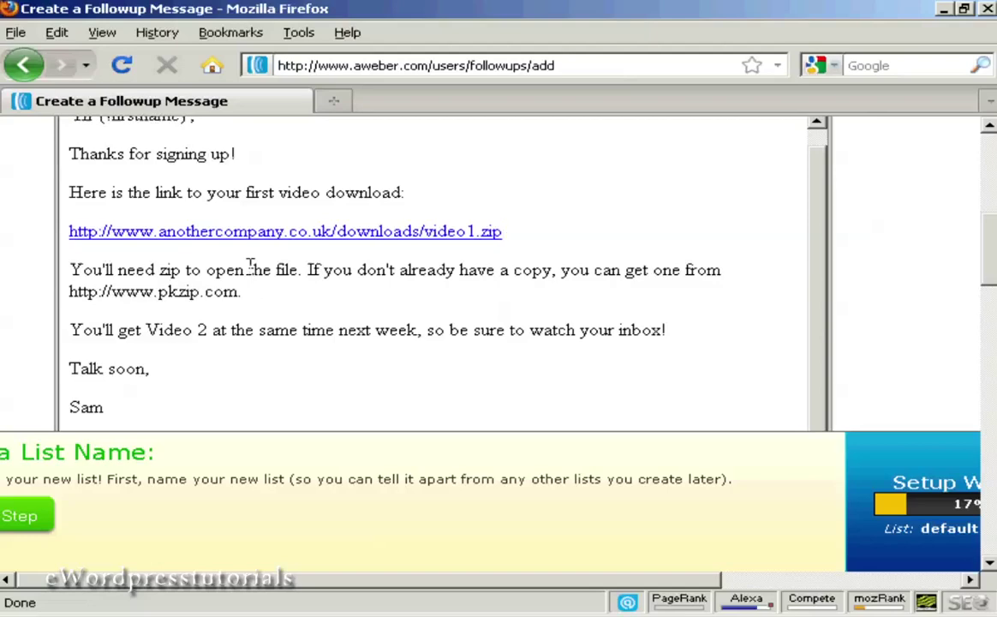
{"action": "scroll", "coordinate": [917, 251], "scroll_direction": "up", "scroll_amount": 1}
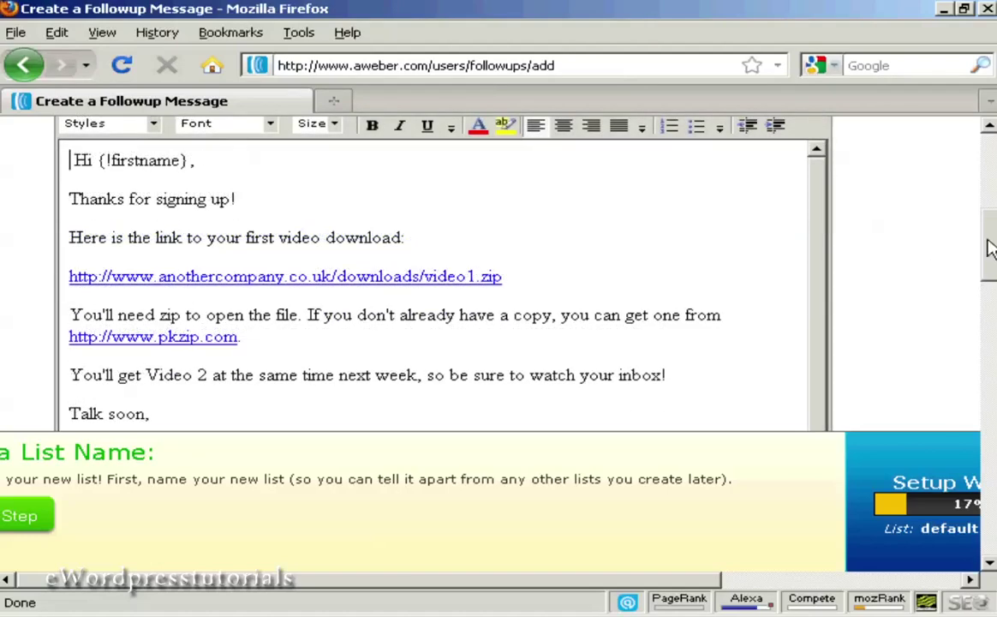
{"action": "left_click_drag", "start_coordinate": [994, 246], "coordinate": [983, 463]}
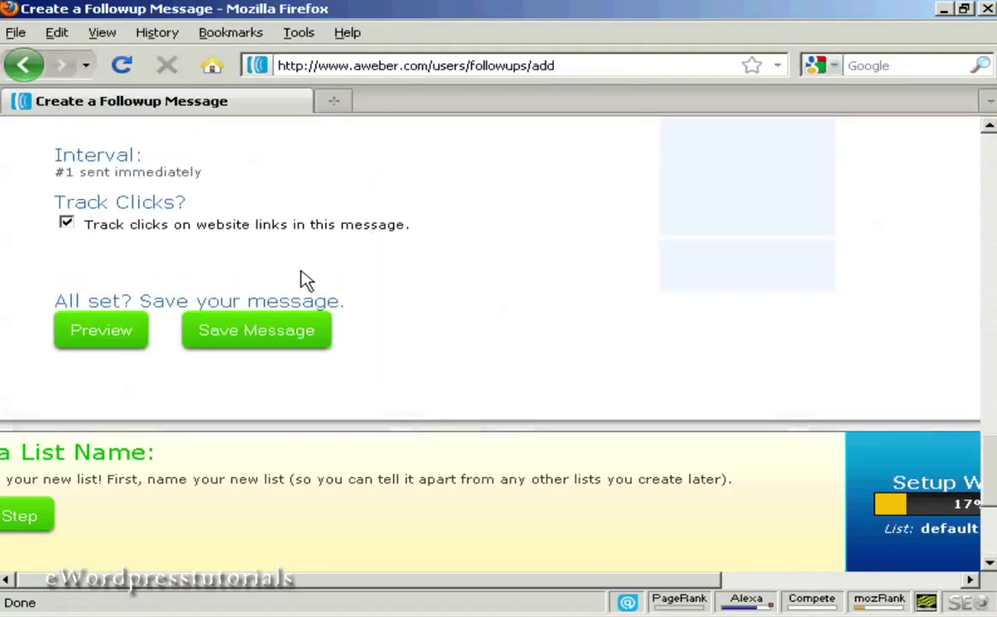
{"action": "left_click", "coordinate": [96, 340]}
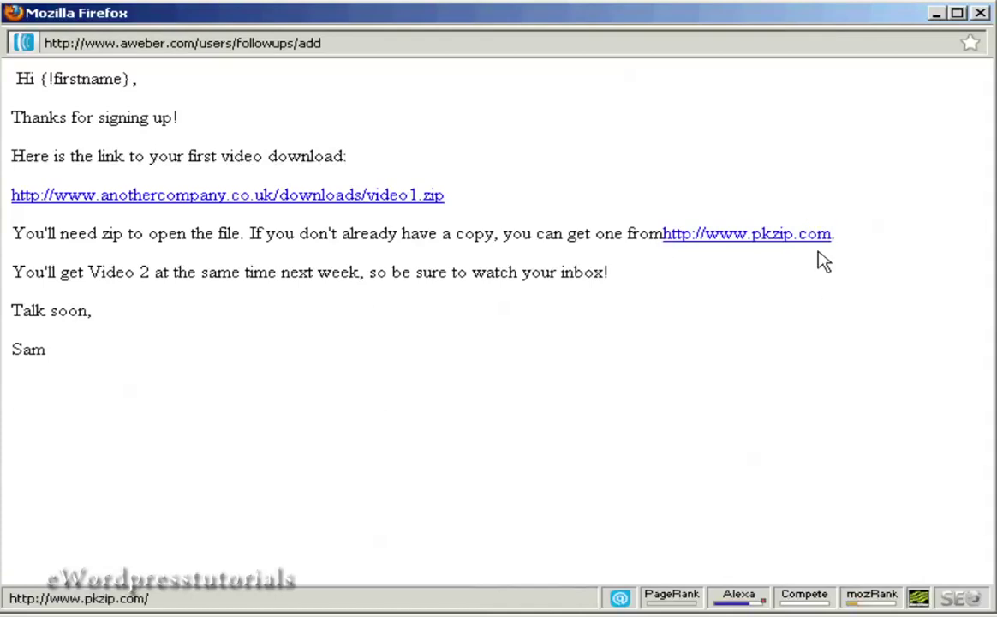
{"action": "left_click", "coordinate": [982, 13]}
{"action": "scroll", "coordinate": [990, 414], "scroll_direction": "up", "scroll_amount": 2}
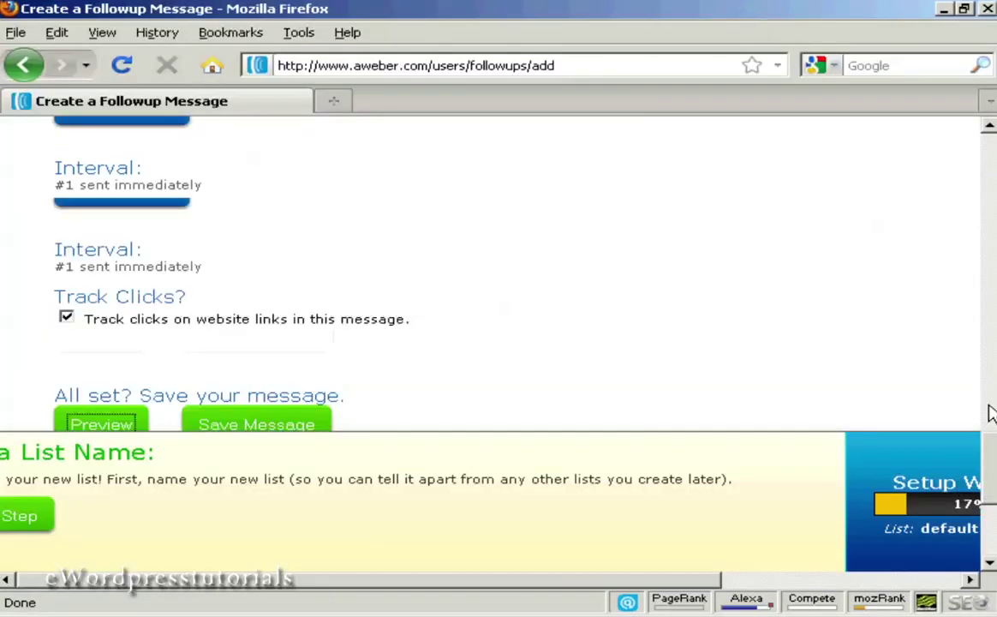
{"action": "left_click_drag", "start_coordinate": [991, 414], "coordinate": [991, 287]}
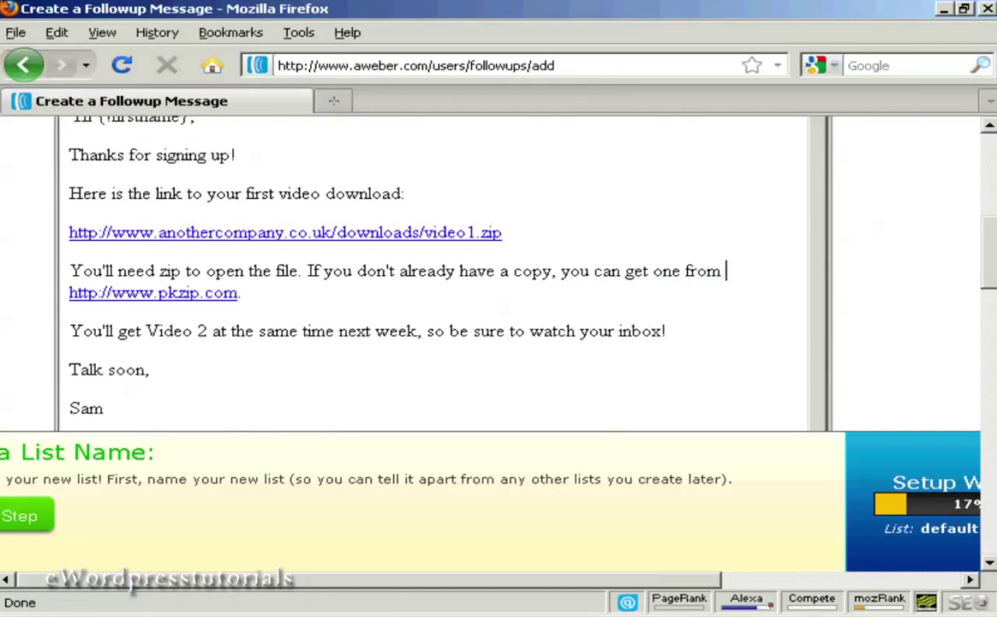
{"action": "left_click_drag", "start_coordinate": [994, 255], "coordinate": [994, 472]}
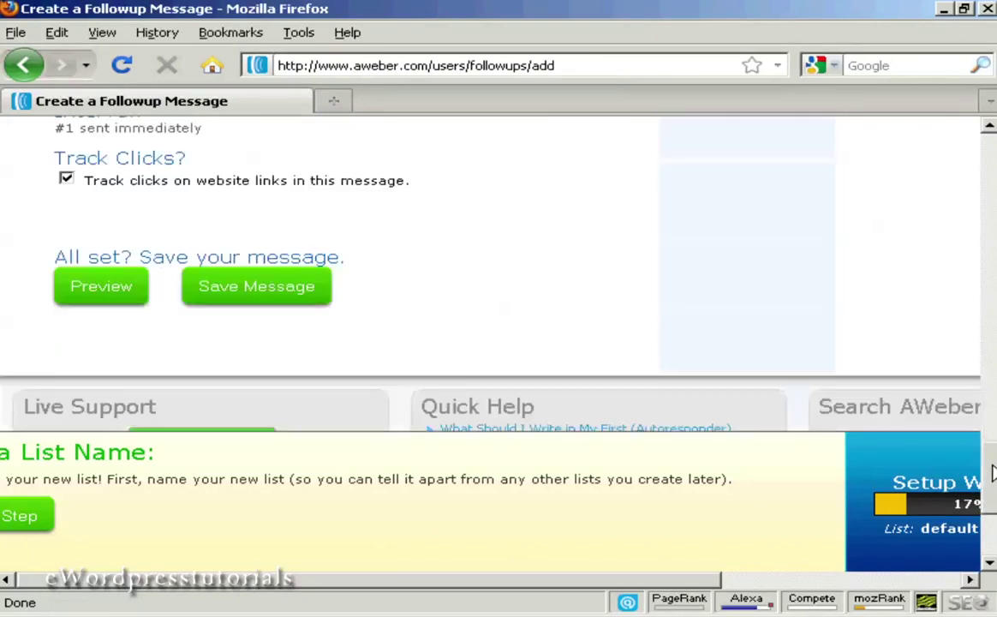
{"action": "left_click", "coordinate": [97, 296]}
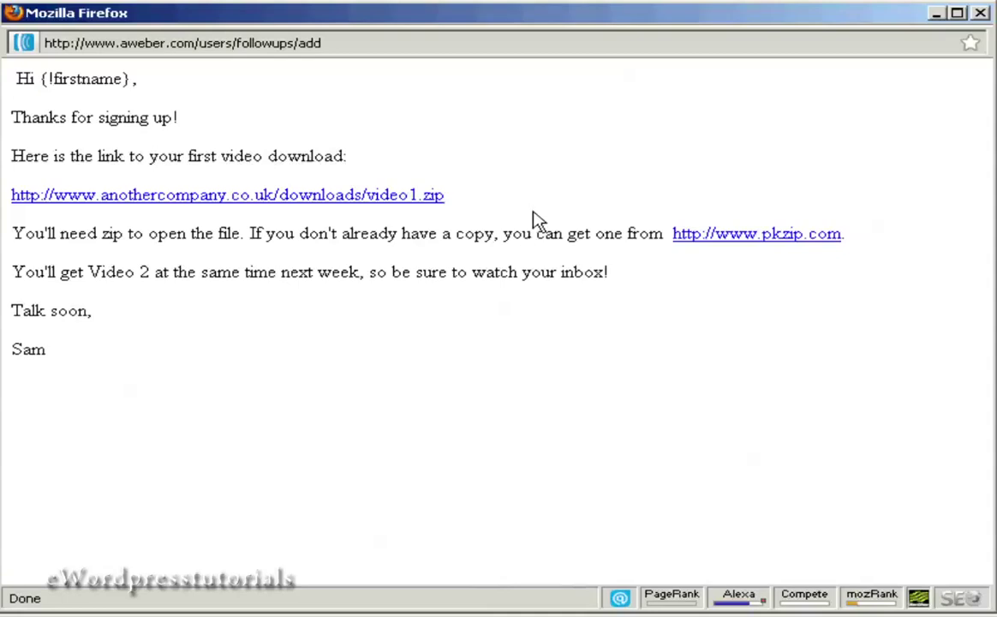
{"action": "left_click", "coordinate": [957, 13]}
{"action": "left_click", "coordinate": [987, 11]}
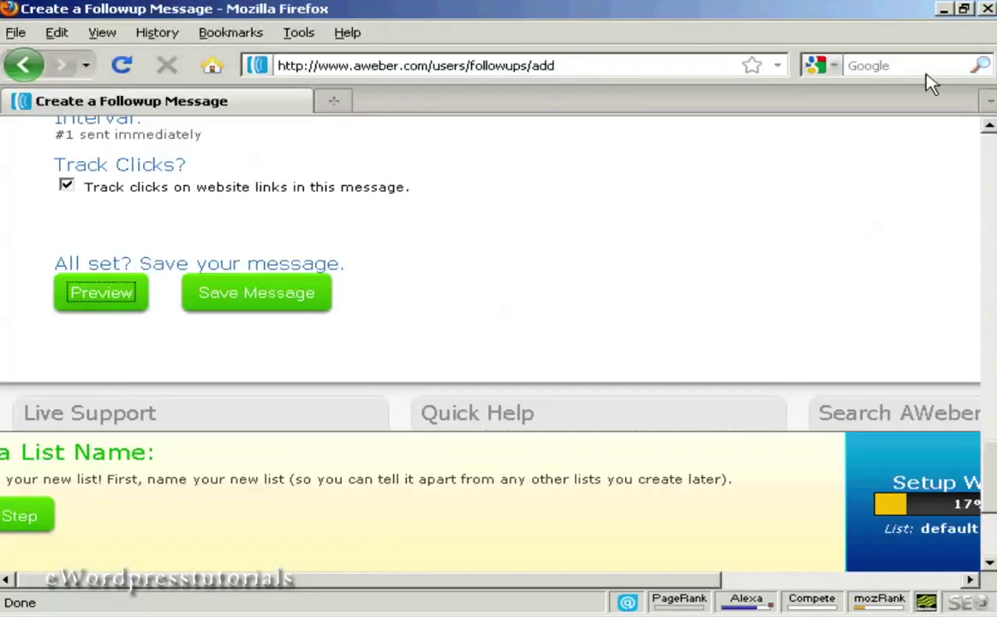
- Save the follow up message and check its entry in the follow up messages list
{"action": "left_click", "coordinate": [267, 294]}
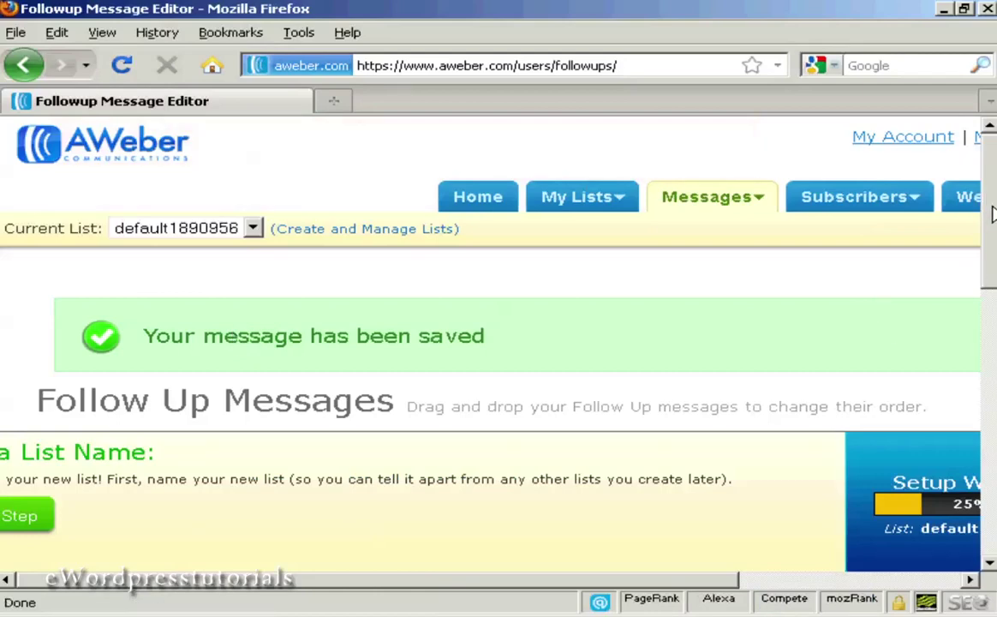
{"action": "scroll", "coordinate": [992, 213], "scroll_direction": "down", "scroll_amount": 3}
{"action": "scroll", "coordinate": [454, 257], "scroll_direction": "down", "scroll_amount": 1}
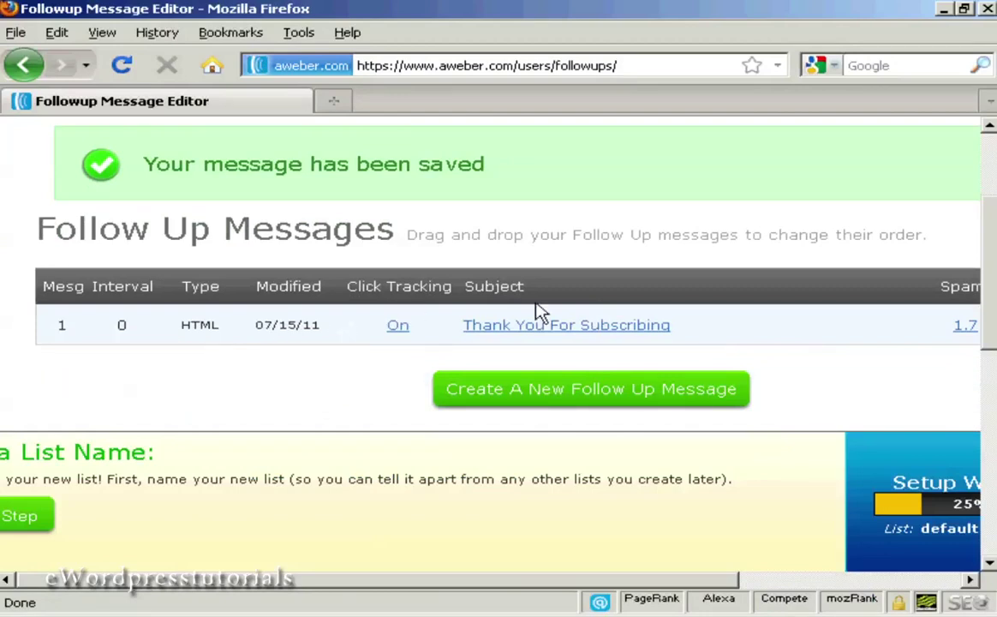
- Open the web forms page of the current list and locate the option for creating a new form
{"action": "left_click_drag", "start_coordinate": [679, 587], "coordinate": [615, 604]}
{"action": "scroll", "coordinate": [734, 305], "scroll_direction": "up", "scroll_amount": 3}
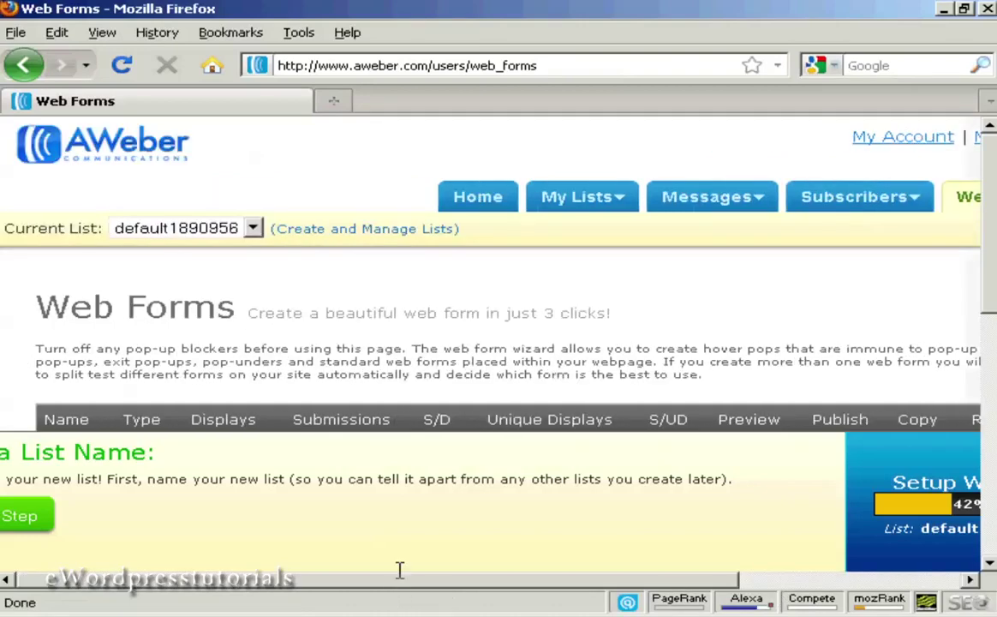
{"action": "scroll", "coordinate": [994, 279], "scroll_direction": "down", "scroll_amount": 1}
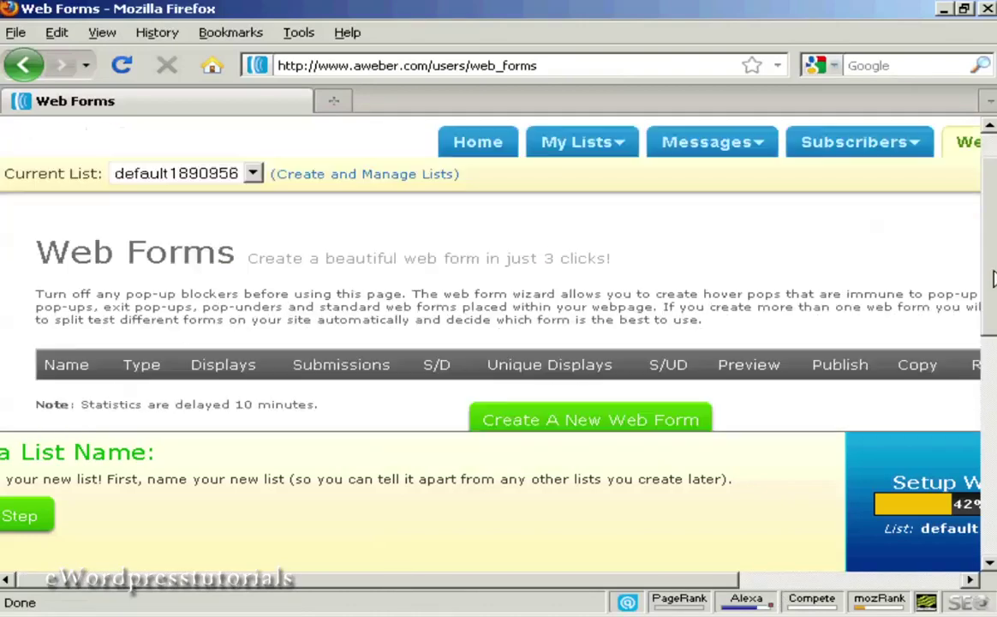
- Create a new web form and load the BBQ template in its red colour version from the New templates
{"action": "scroll", "coordinate": [994, 279], "scroll_direction": "down", "scroll_amount": 2}
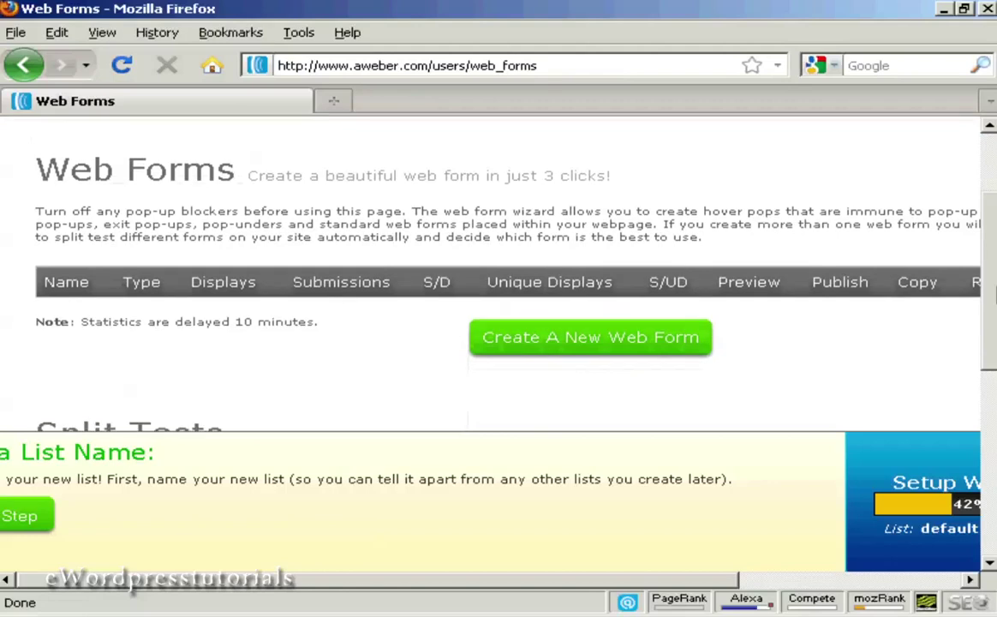
{"action": "left_click", "coordinate": [535, 351]}
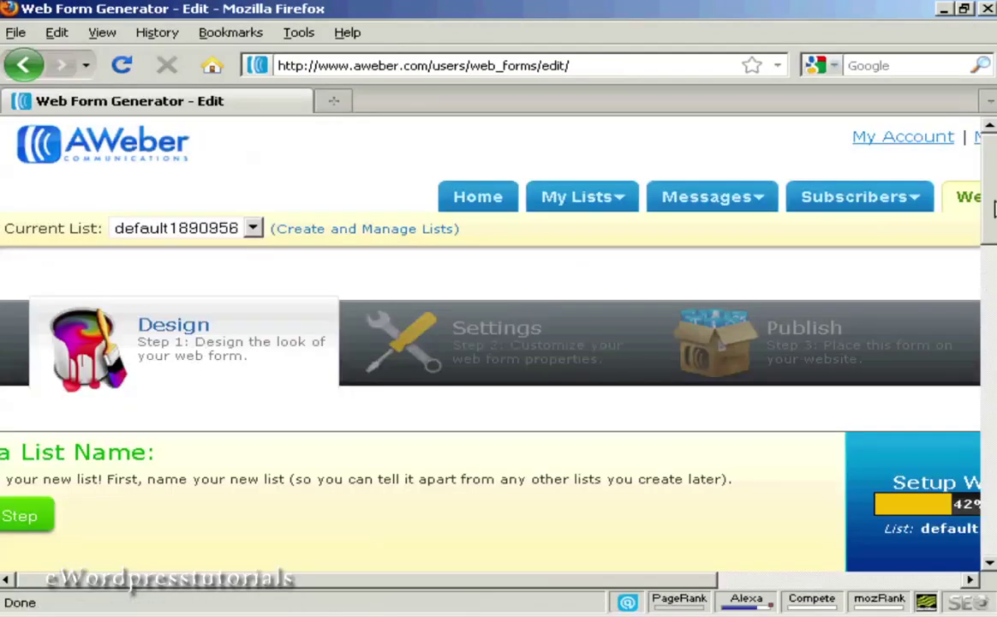
{"action": "left_click_drag", "start_coordinate": [994, 199], "coordinate": [992, 276]}
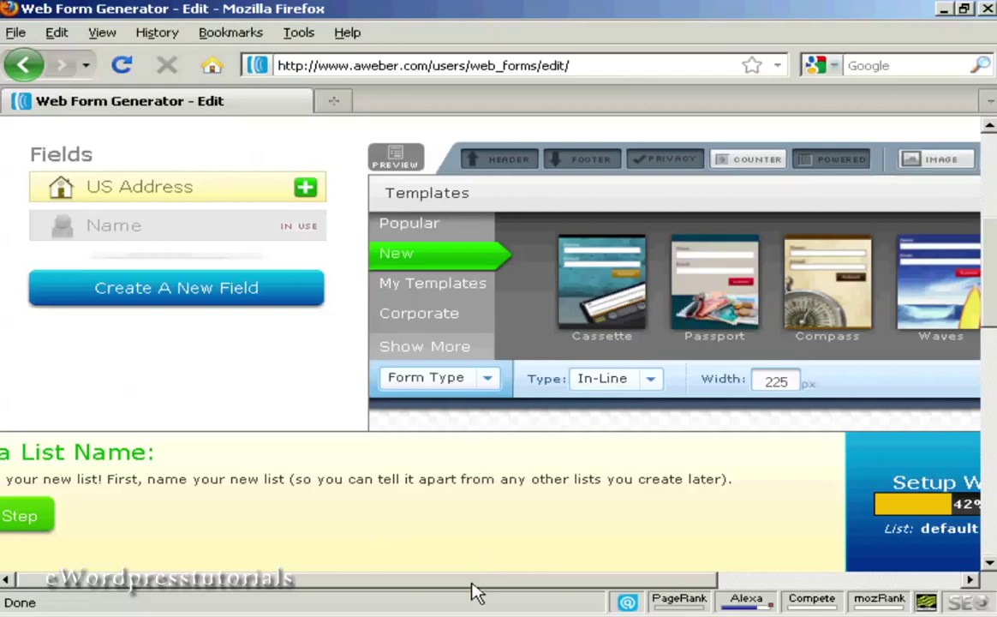
{"action": "left_click_drag", "start_coordinate": [473, 587], "coordinate": [685, 586]}
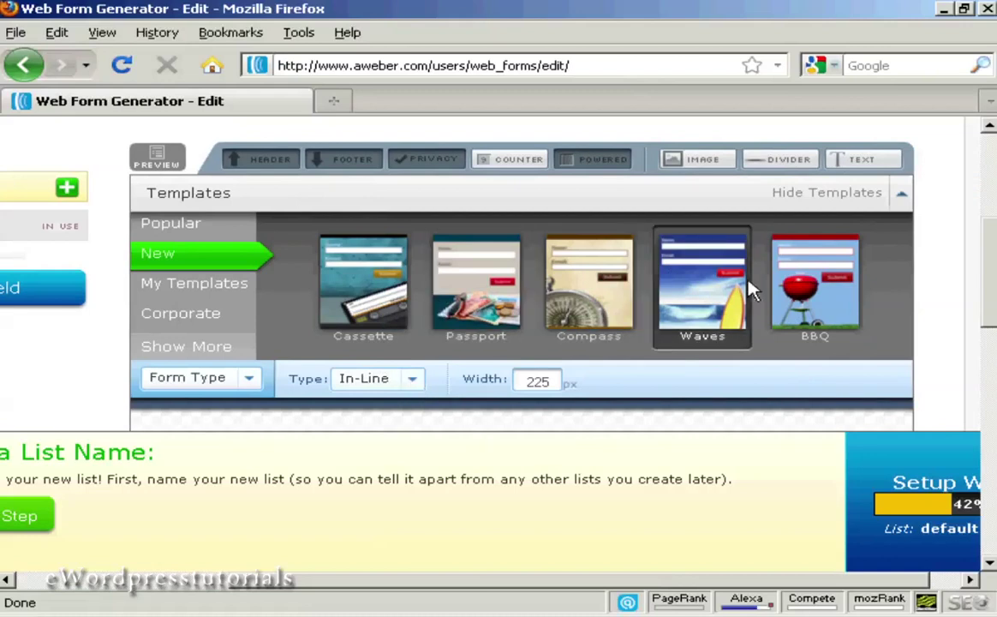
{"action": "left_click", "coordinate": [829, 292]}
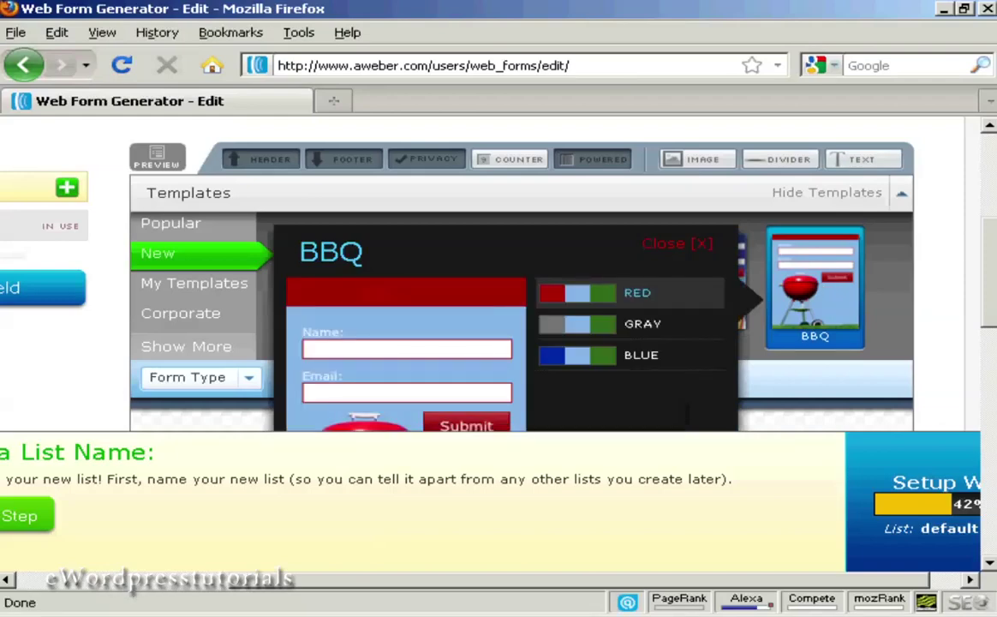
{"action": "scroll", "coordinate": [514, 274], "scroll_direction": "down", "scroll_amount": 3}
{"action": "scroll", "coordinate": [514, 274], "scroll_direction": "down", "scroll_amount": 2}
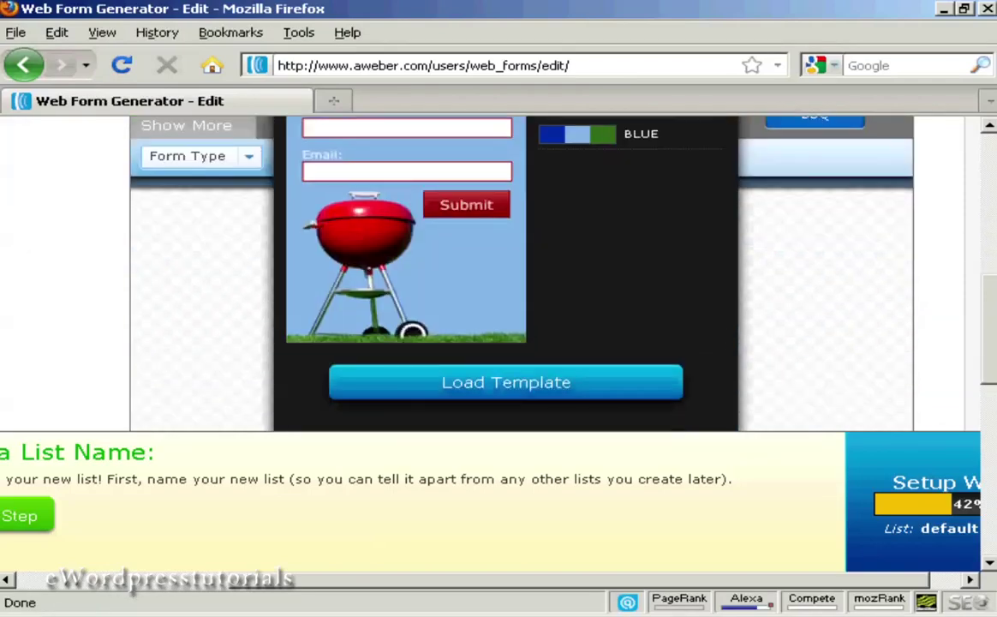
{"action": "scroll", "coordinate": [514, 274], "scroll_direction": "up", "scroll_amount": 2}
{"action": "scroll", "coordinate": [514, 274], "scroll_direction": "down", "scroll_amount": 2}
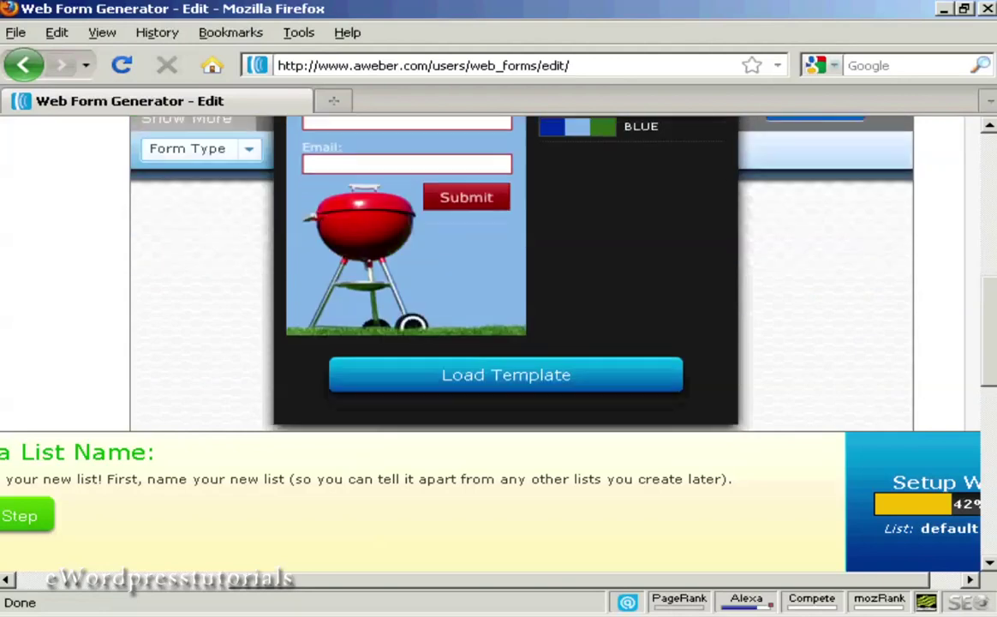
{"action": "left_click", "coordinate": [472, 386]}
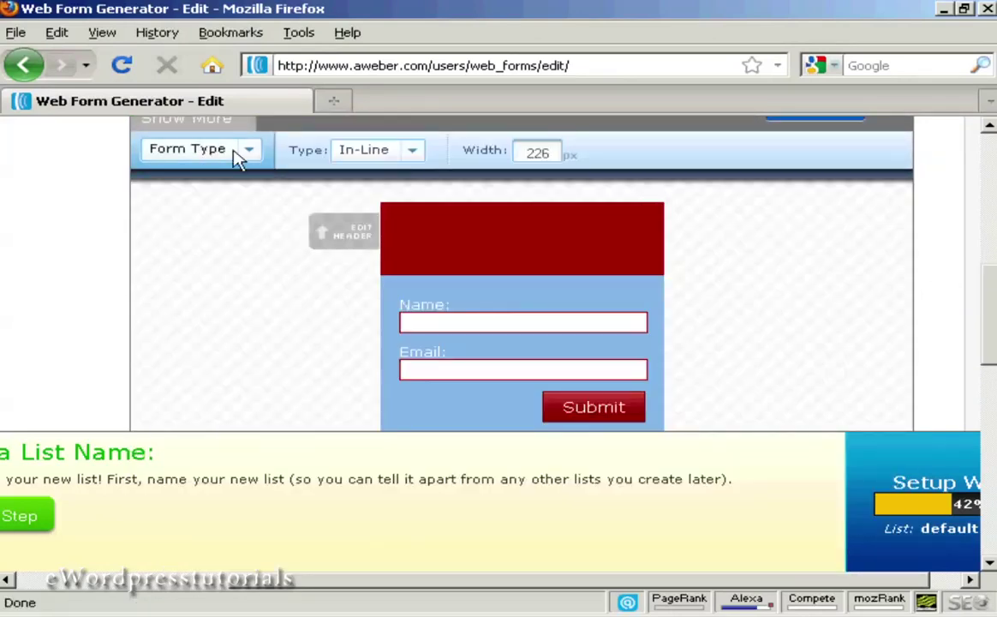
- Set the form's header text to "Get your free BBQ Video Now!" and "Just complete the box below." and save it
{"action": "mouse_move", "coordinate": [362, 233]}
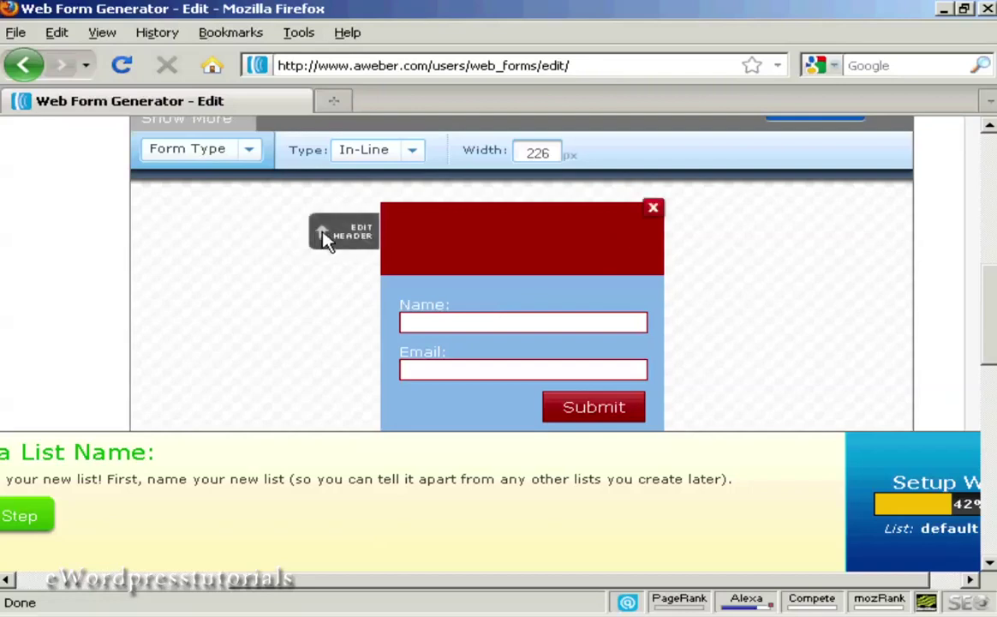
{"action": "left_click", "coordinate": [326, 238]}
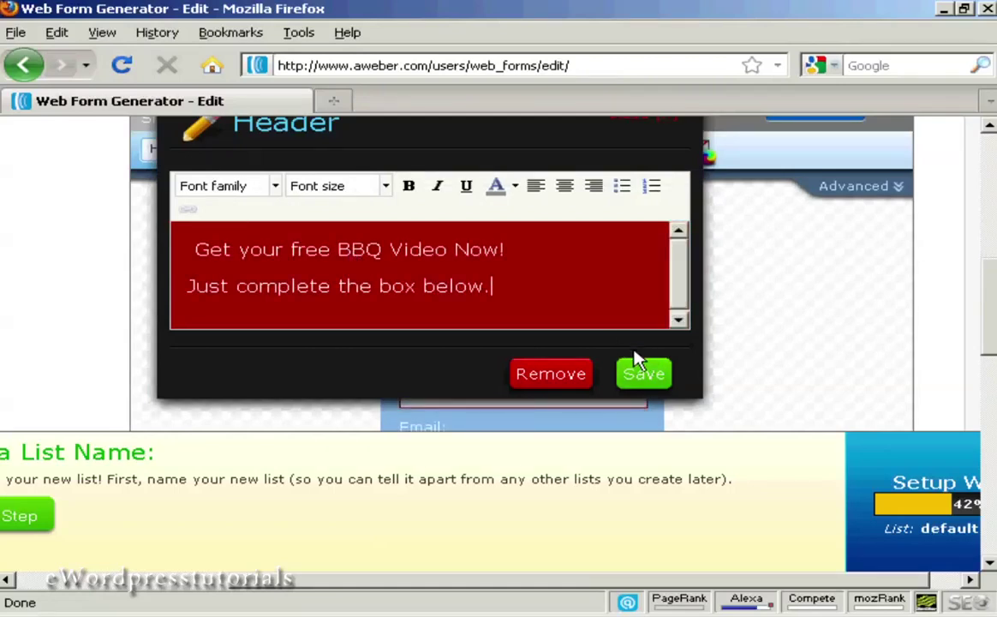
{"action": "left_click", "coordinate": [644, 377]}
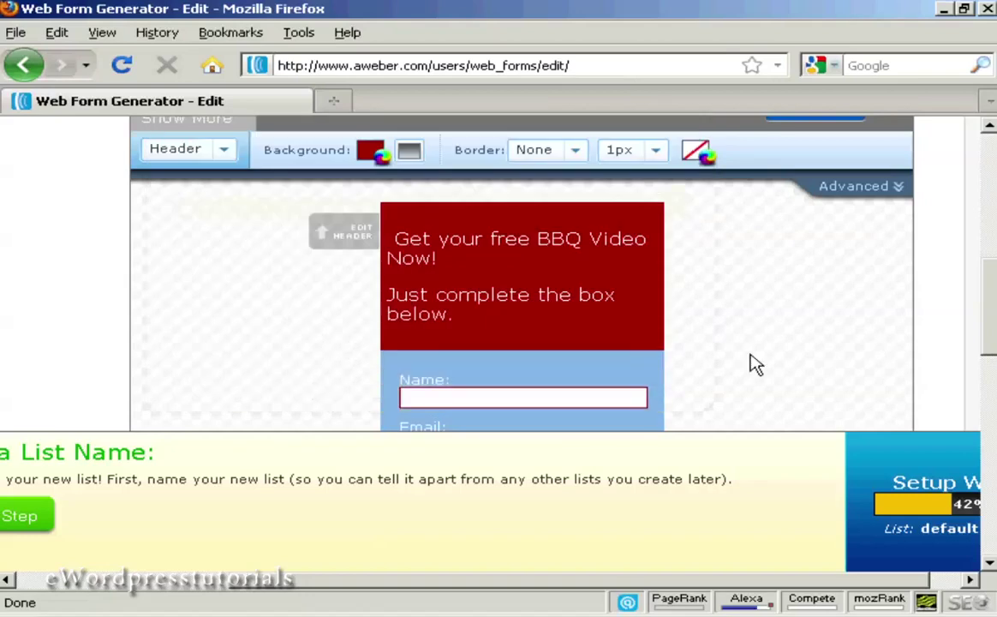
- Check the rest of the BBQ form's design and continue to the form settings in step 2
{"action": "scroll", "coordinate": [994, 281], "scroll_direction": "down", "scroll_amount": 10}
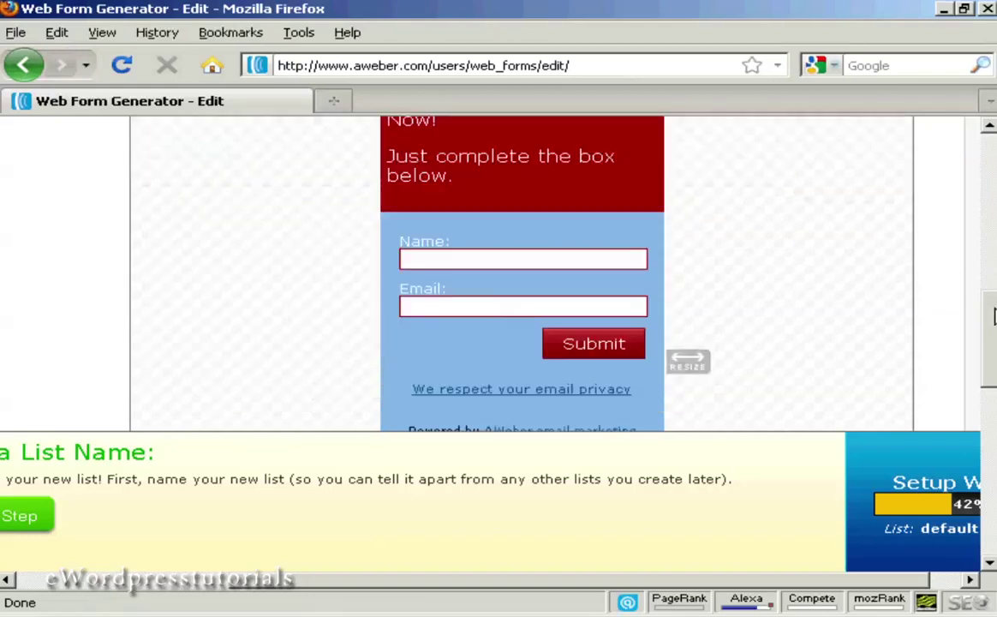
{"action": "scroll", "coordinate": [521, 257], "scroll_direction": "down", "scroll_amount": 2}
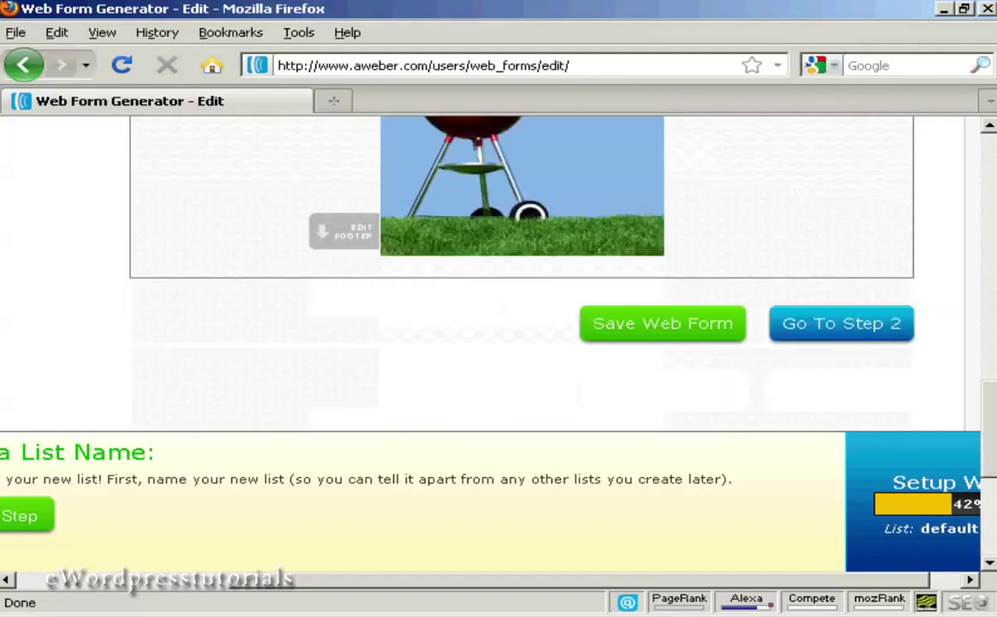
{"action": "scroll", "coordinate": [521, 257], "scroll_direction": "up", "scroll_amount": 2}
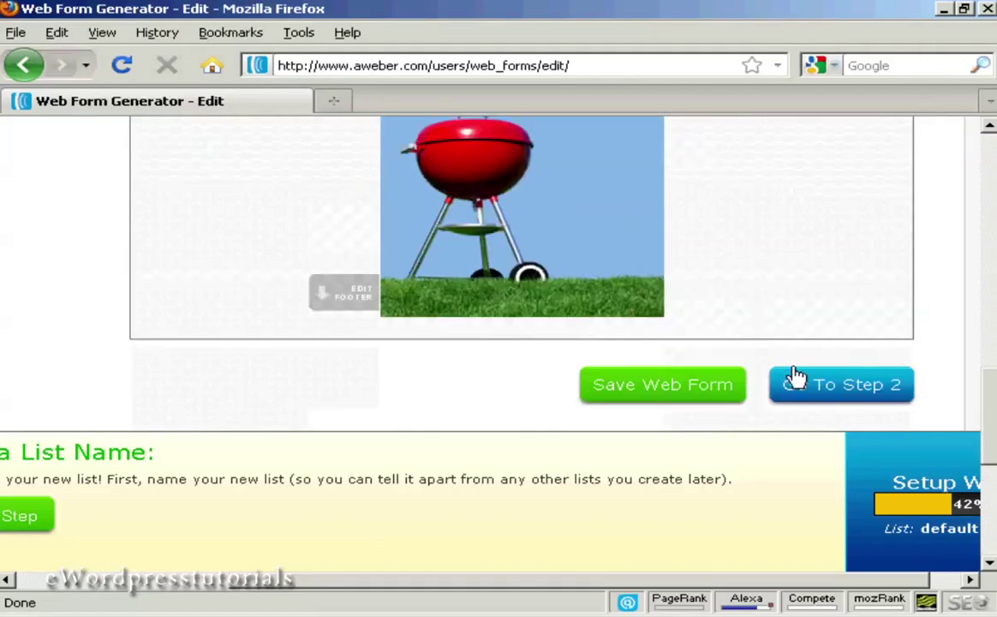
{"action": "left_click", "coordinate": [823, 388]}
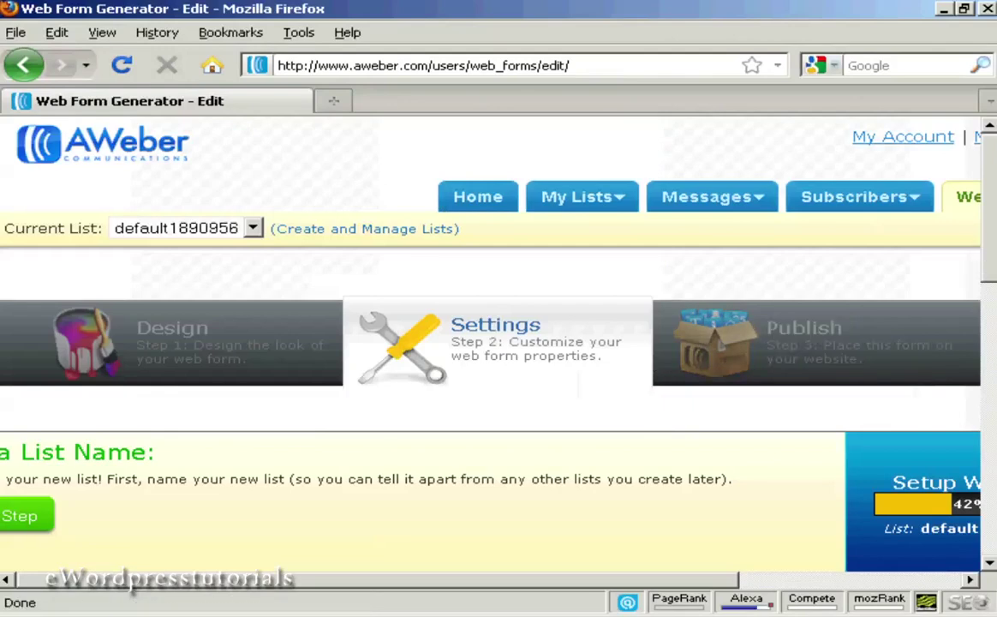
- Review the basic settings without changing them, continue to the Publish step and save the web form
{"action": "scroll", "coordinate": [992, 215], "scroll_direction": "down", "scroll_amount": 5}
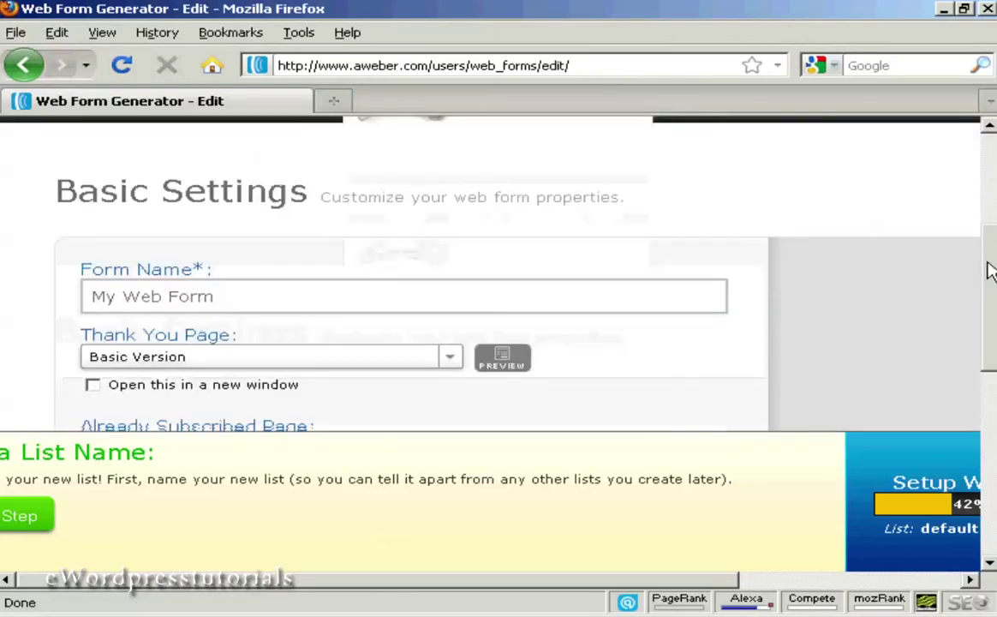
{"action": "mouse_move", "coordinate": [992, 294]}
{"action": "left_mouse_down"}
{"action": "mouse_move", "coordinate": [992, 319]}
{"action": "mouse_move", "coordinate": [990, 306]}
{"action": "left_mouse_up"}
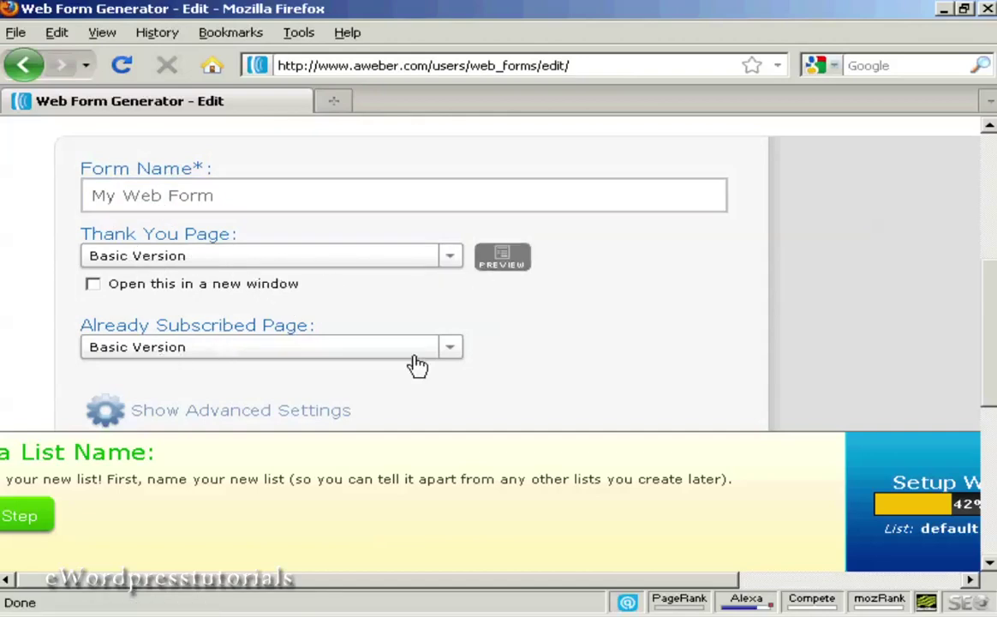
{"action": "left_click_drag", "start_coordinate": [990, 314], "coordinate": [990, 363]}
{"action": "left_click", "coordinate": [317, 364]}
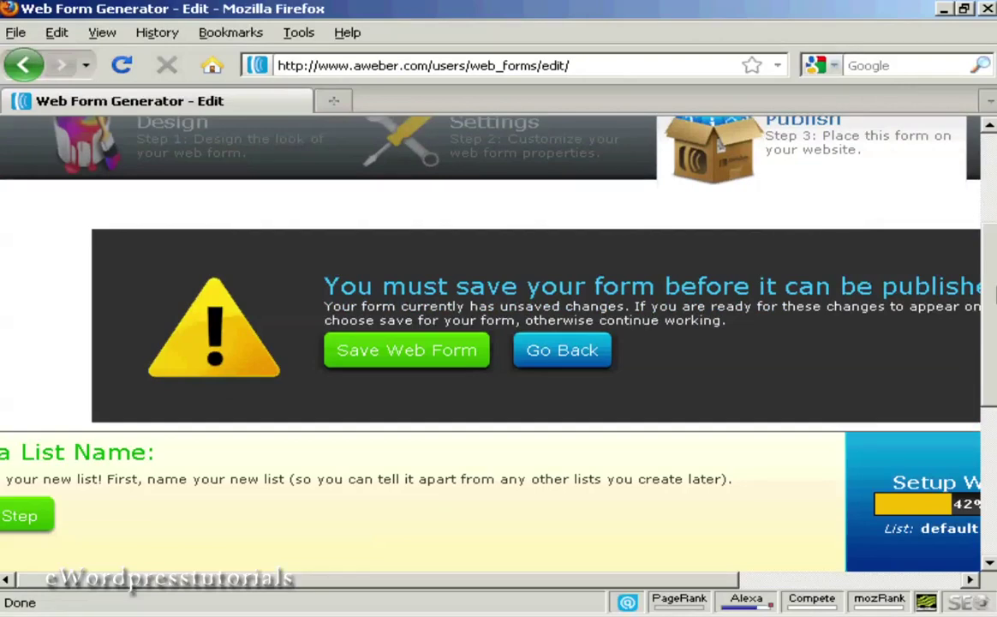
{"action": "left_click", "coordinate": [403, 358]}
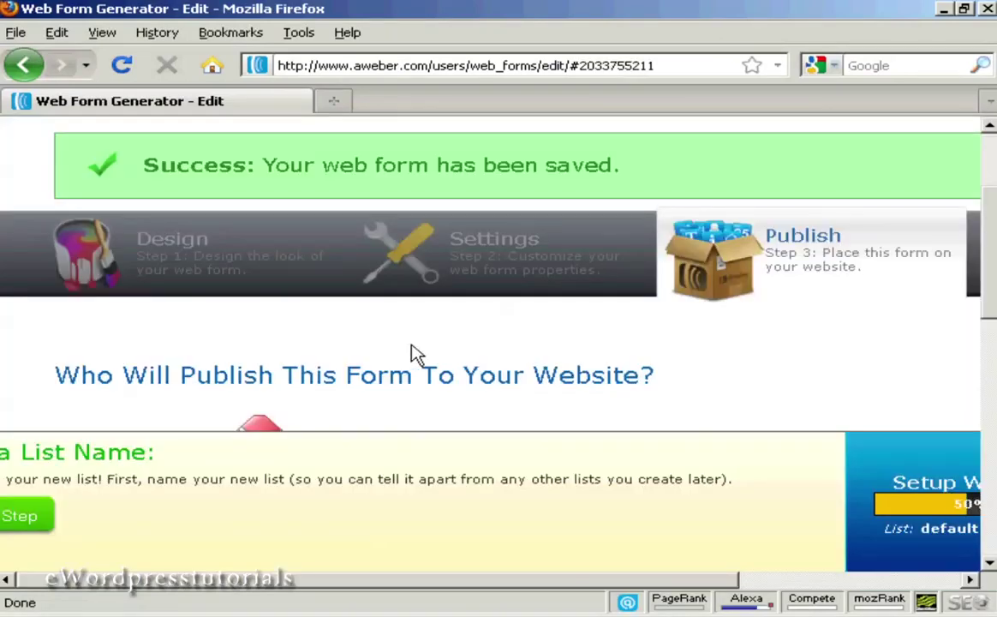
- Choose to install the form yourself and view the Javascript Snippet code for the website
{"action": "left_click_drag", "start_coordinate": [994, 230], "coordinate": [992, 280]}
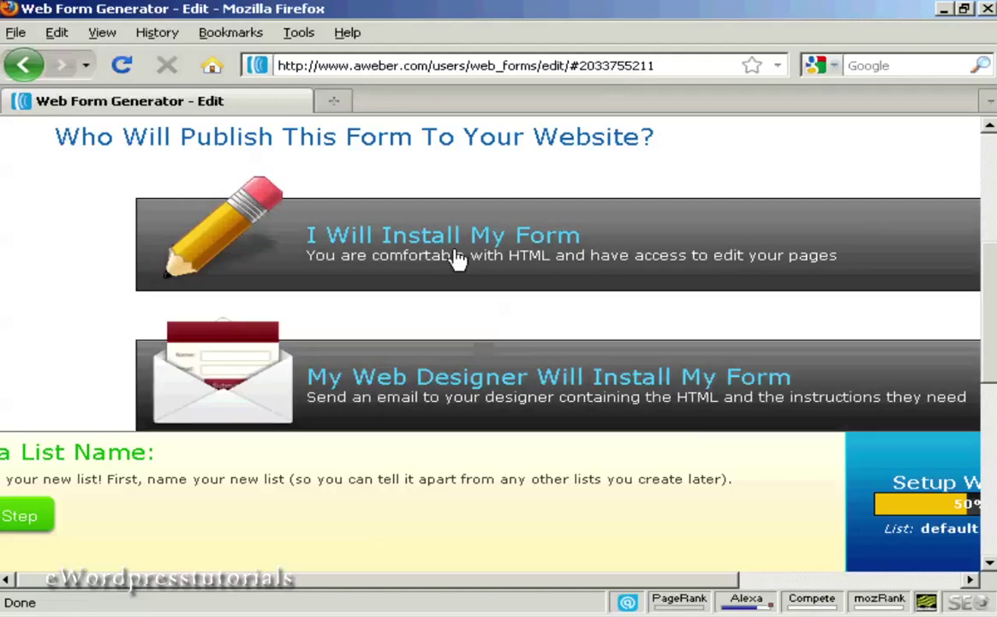
{"action": "left_click_drag", "start_coordinate": [574, 593], "coordinate": [669, 597]}
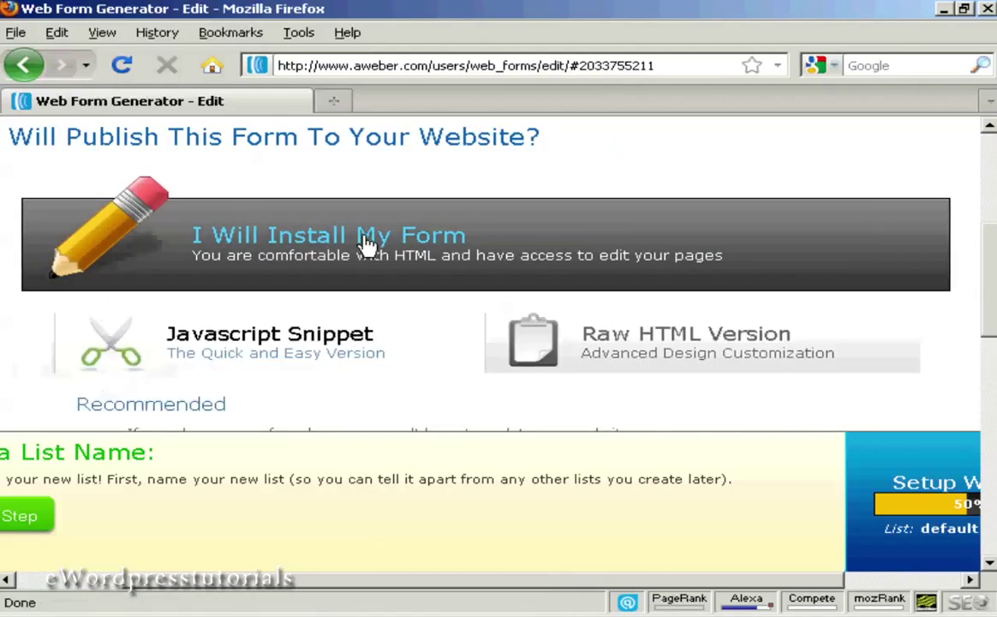
{"action": "scroll", "coordinate": [994, 264], "scroll_direction": "down", "scroll_amount": 2}
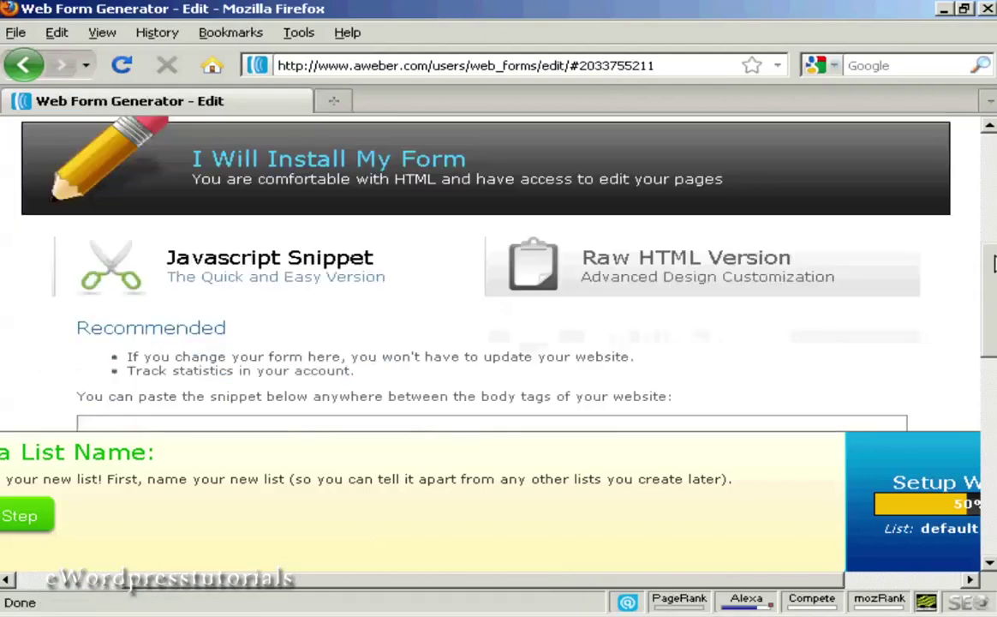
{"action": "scroll", "coordinate": [994, 264], "scroll_direction": "down", "scroll_amount": 1}
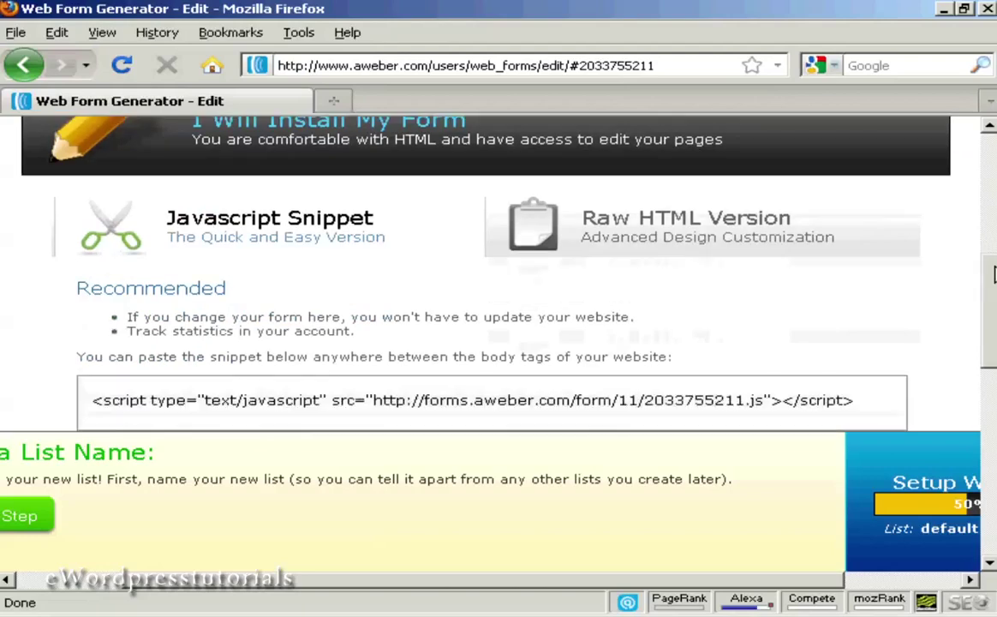
- Switch to the Raw HTML Version of the form and copy its entire code
{"action": "left_click", "coordinate": [677, 243]}
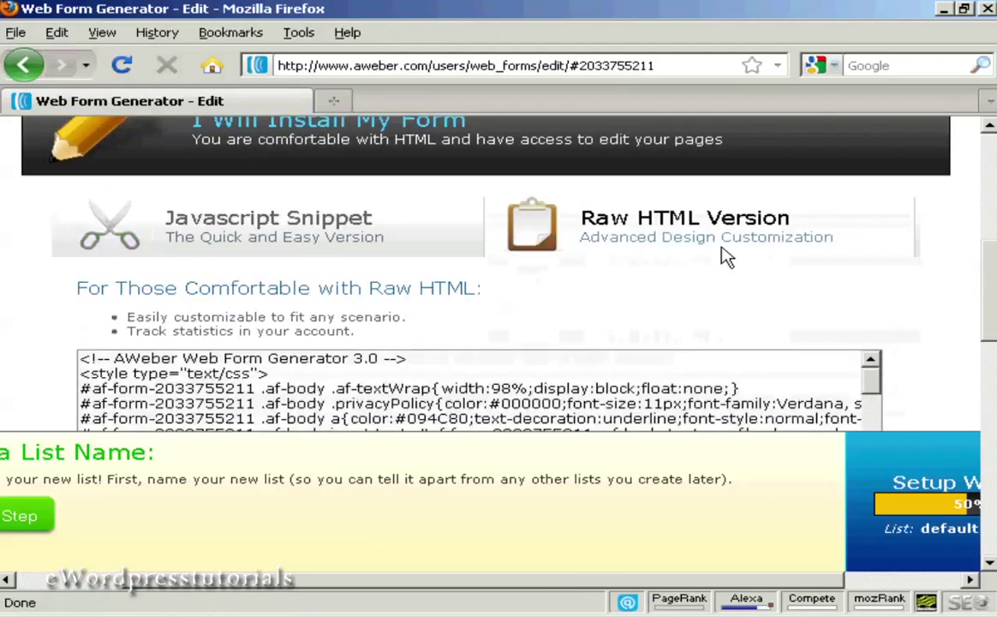
{"action": "scroll", "coordinate": [992, 249], "scroll_direction": "down", "scroll_amount": 3}
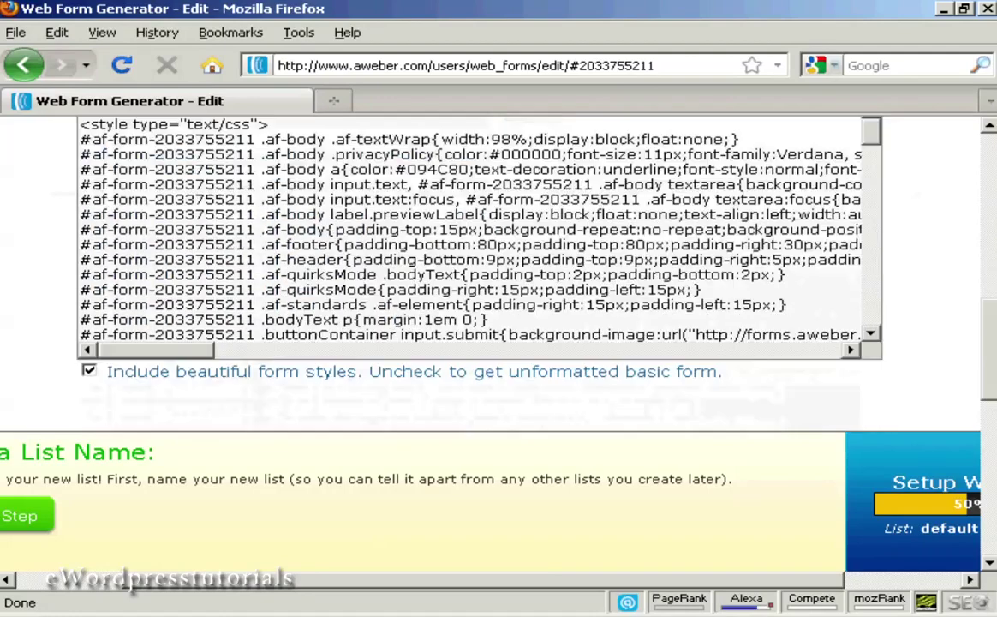
{"action": "mouse_move", "coordinate": [994, 295]}
{"action": "left_mouse_down"}
{"action": "mouse_move", "coordinate": [994, 324]}
{"action": "mouse_move", "coordinate": [992, 301]}
{"action": "left_mouse_up"}
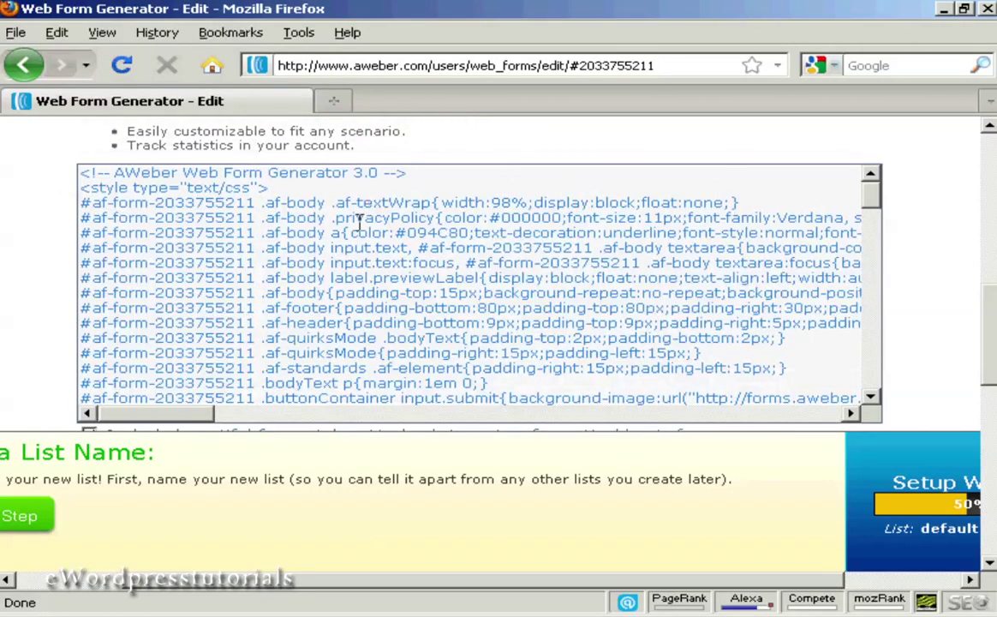
{"action": "left_click", "coordinate": [359, 224]}
{"action": "right_click", "coordinate": [359, 224]}
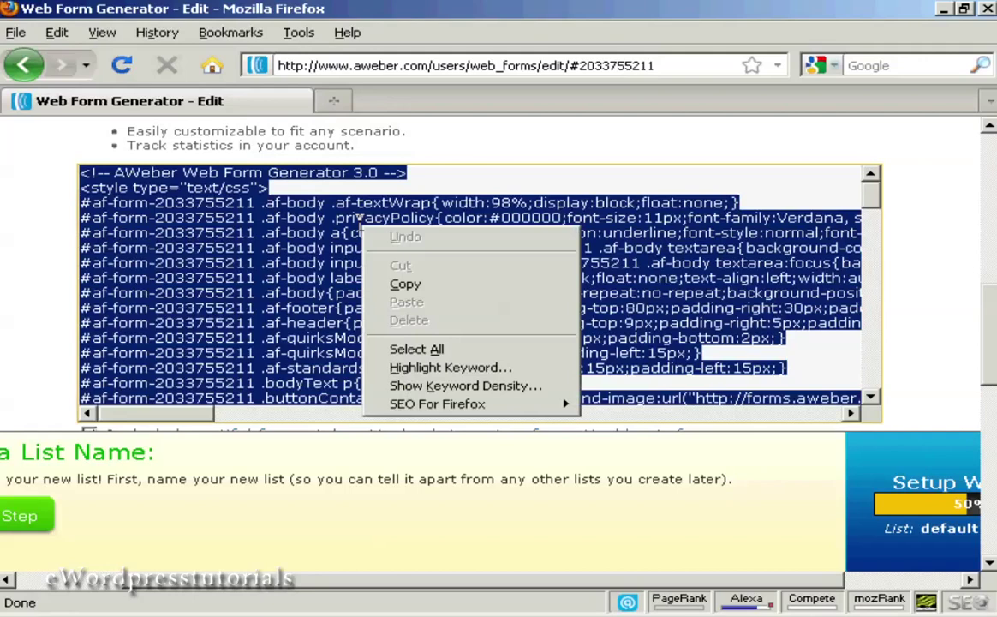
{"action": "left_click", "coordinate": [405, 284]}
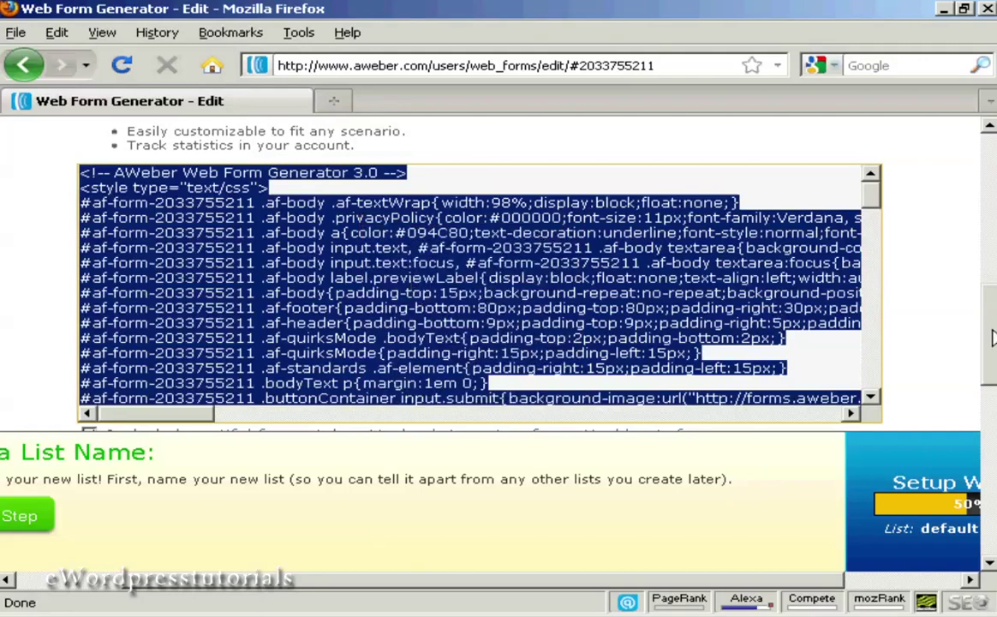
{"action": "left_click_drag", "start_coordinate": [988, 330], "coordinate": [991, 160]}
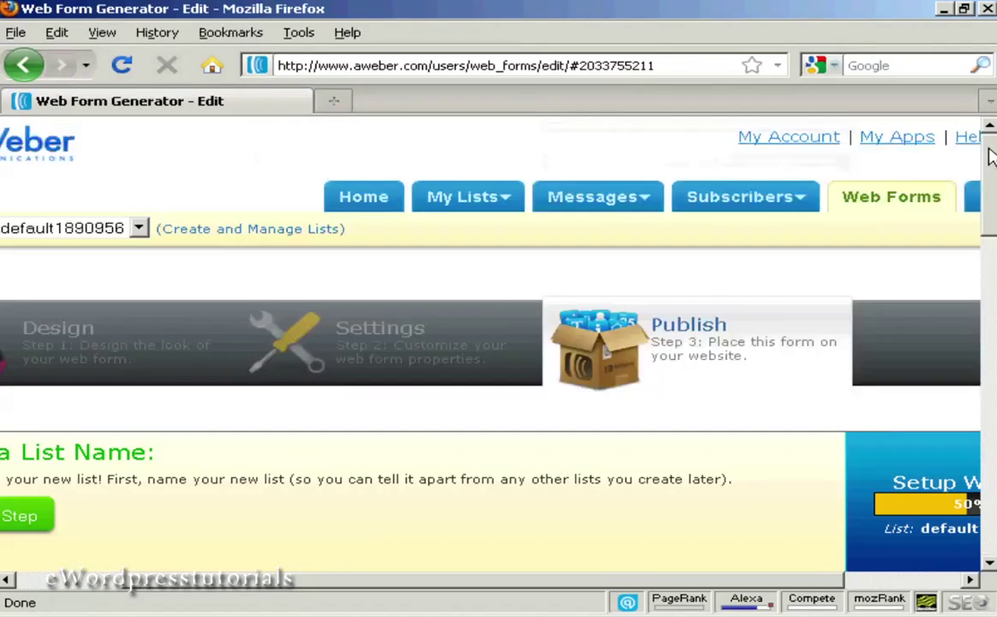